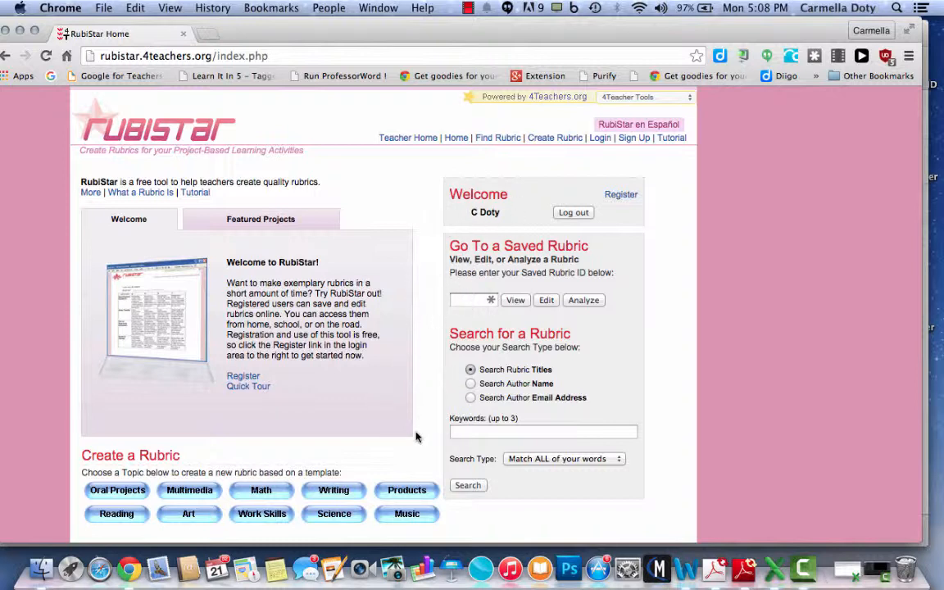
Step: Open the customizable Multimedia Project rubric template from the Multimedia topic
scroll(415, 437, down, 3)
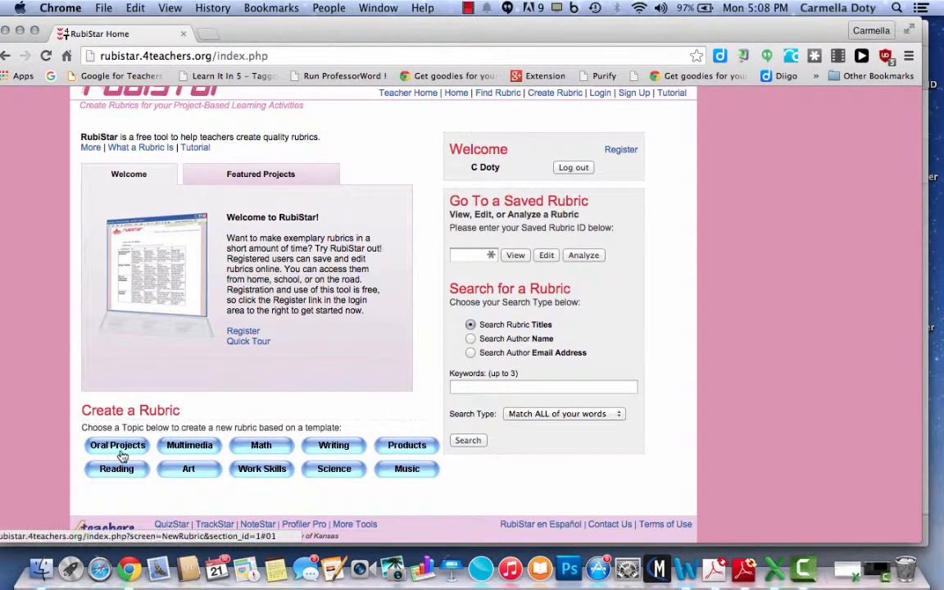
click(188, 447)
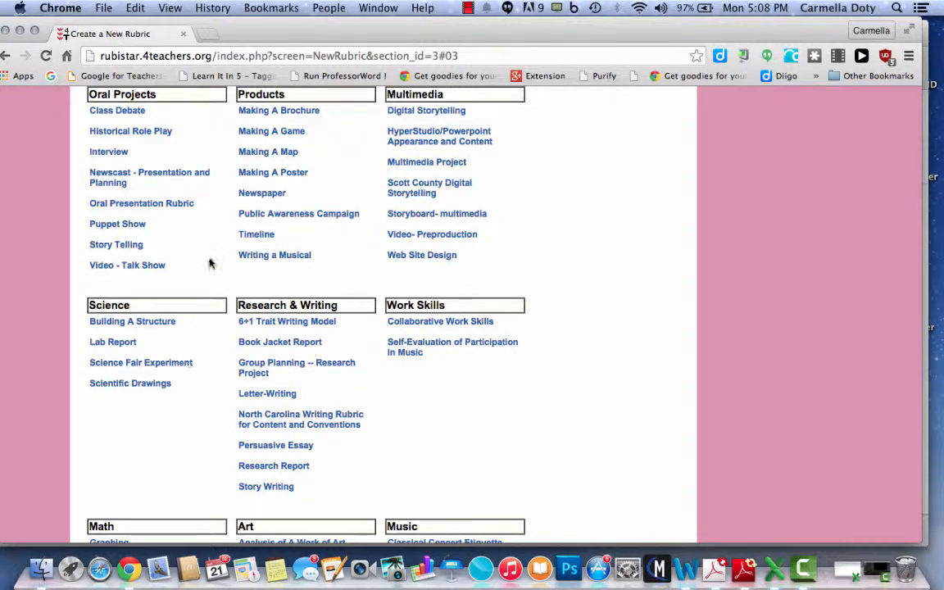
scroll(209, 263, up, 2)
scroll(209, 262, up, 2)
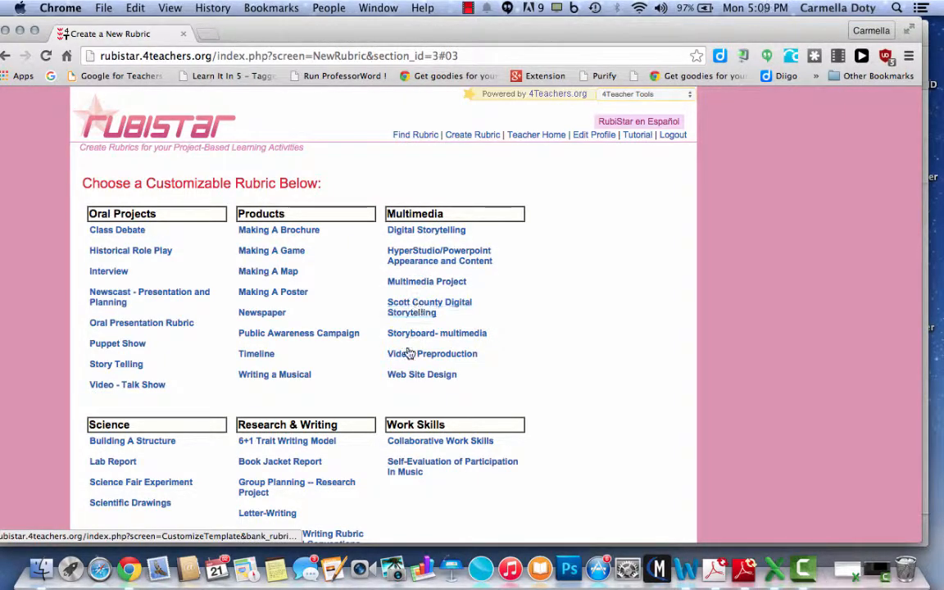
scroll(371, 377, down, 2)
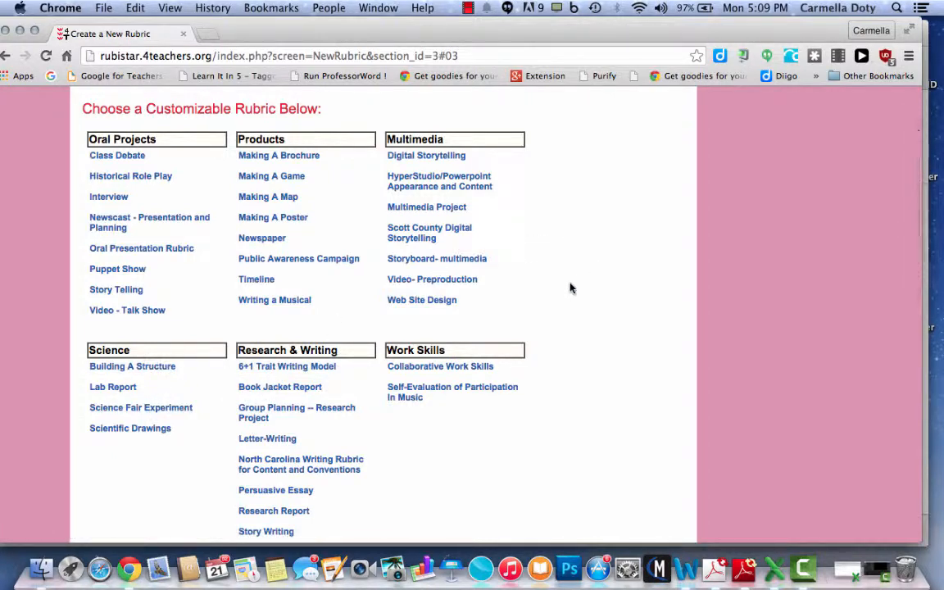
scroll(572, 287, up, 2)
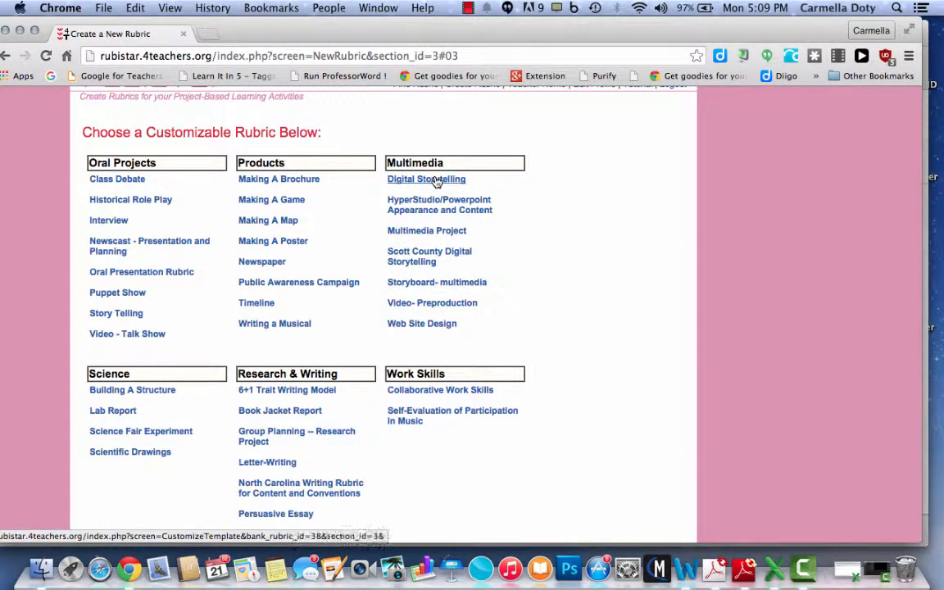
click(419, 232)
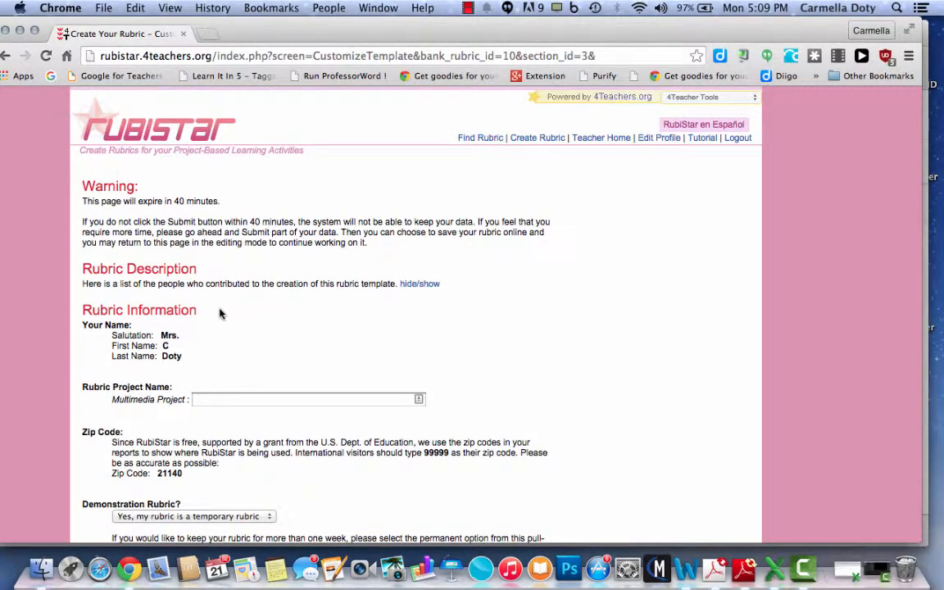
Step: Name the rubric project "Multimedia Presentation" and make the rubric permanent
click(207, 397)
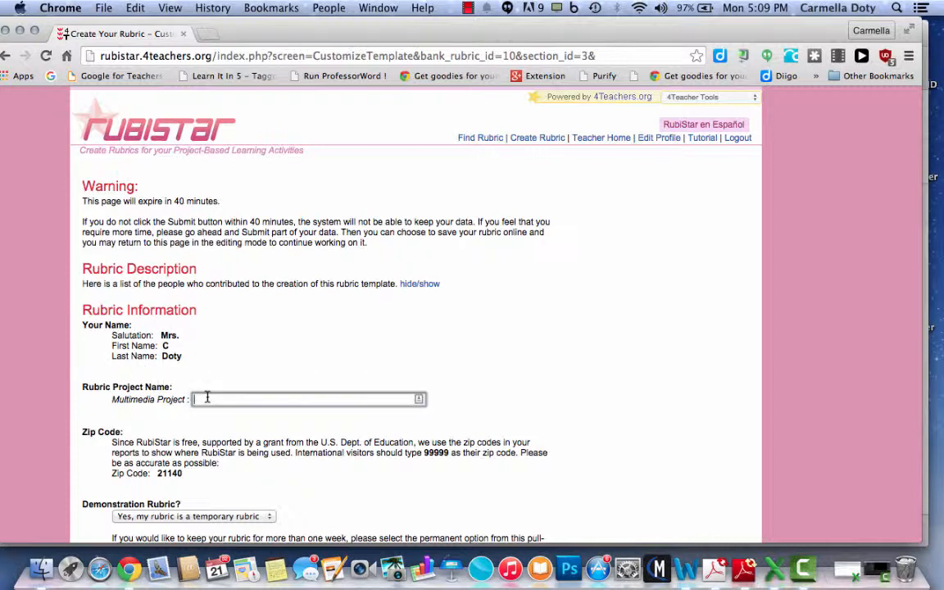
text(Multimedia Presentation)
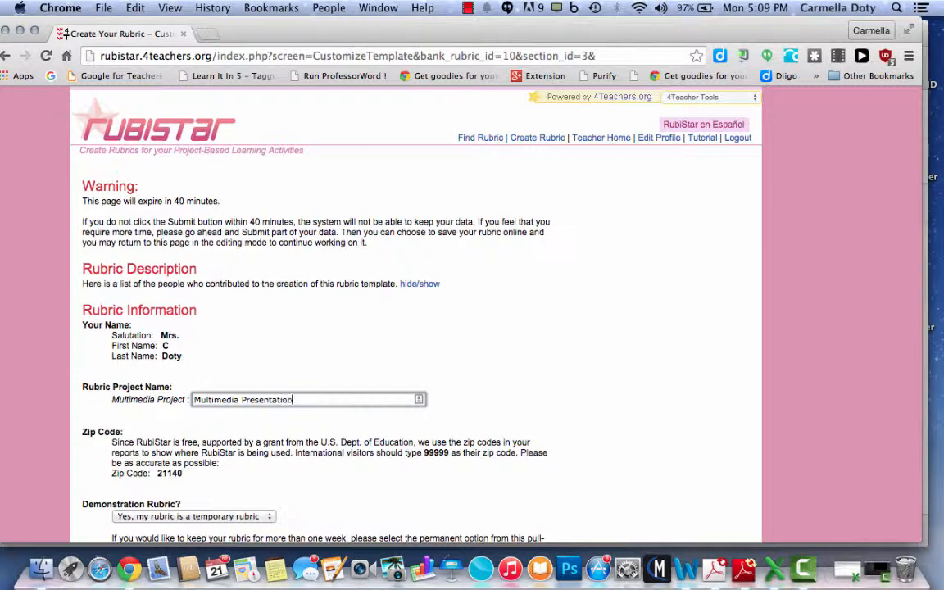
scroll(492, 393, down, 3)
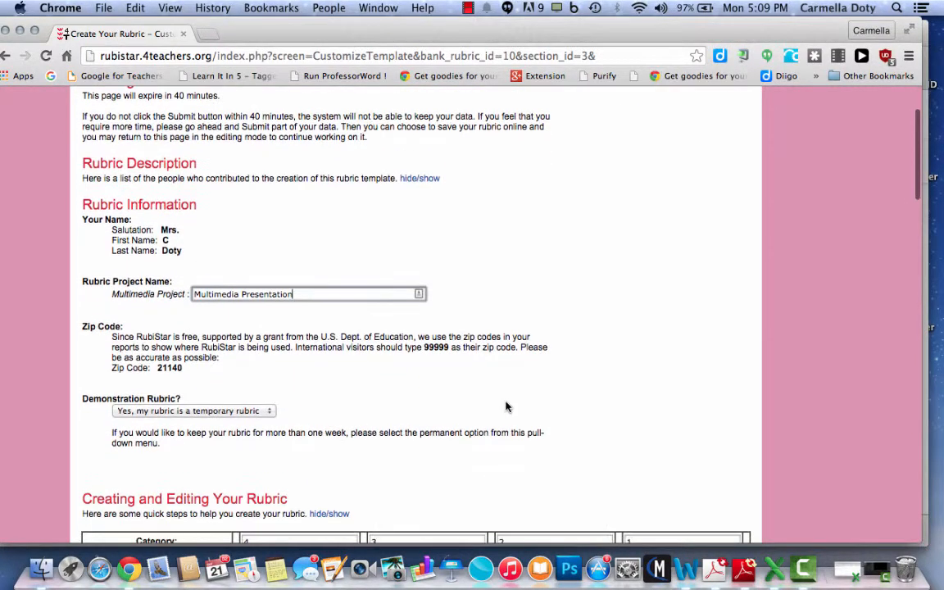
scroll(506, 406, down, 1)
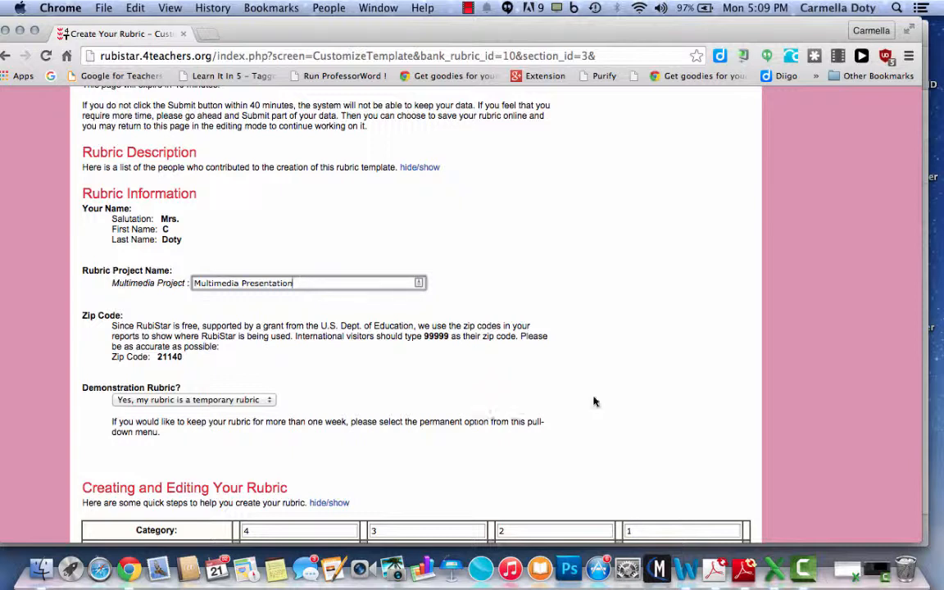
scroll(635, 415, down, 2)
scroll(634, 415, down, 3)
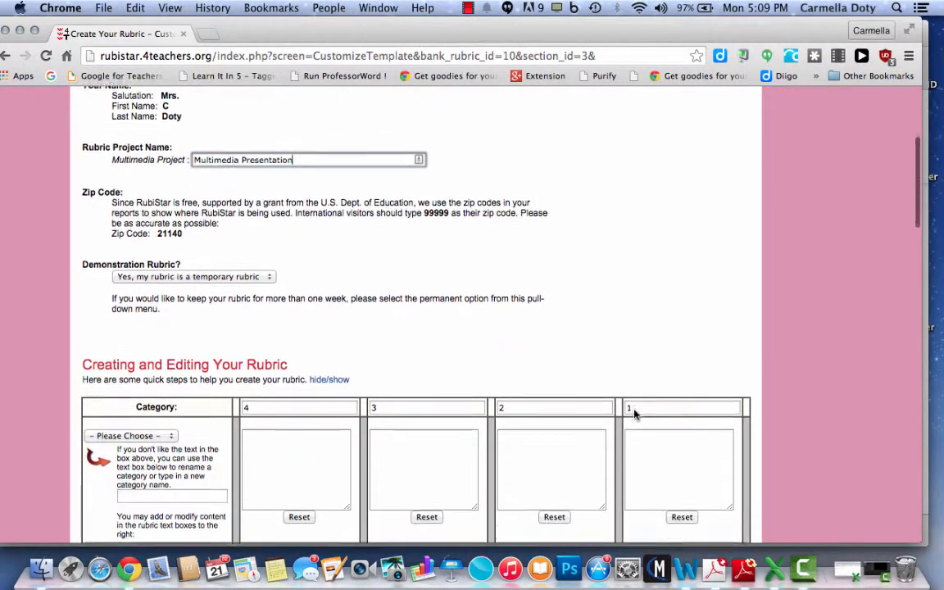
click(269, 277)
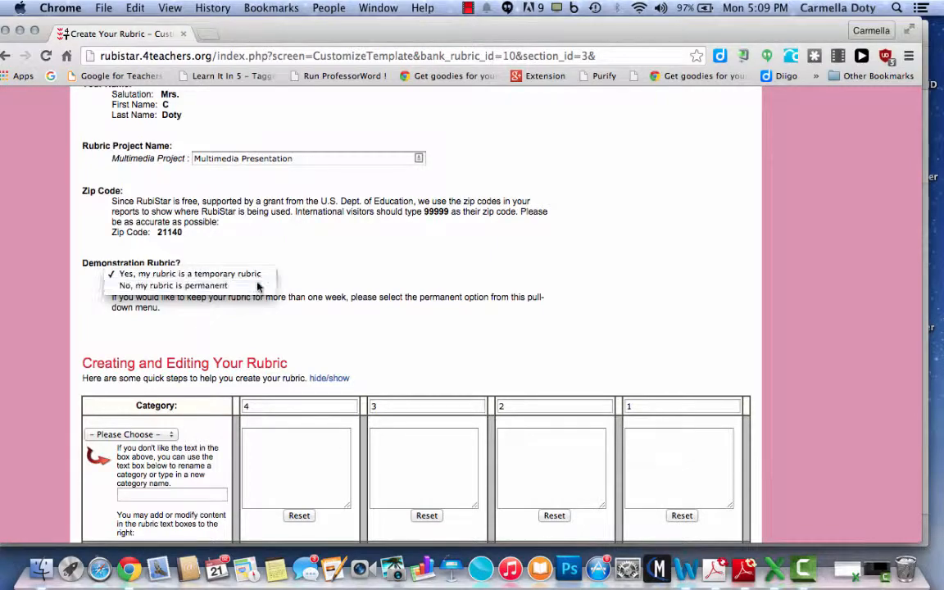
click(260, 287)
Step: Choose Presentation as the first rubric category and rename it "Group Presentation"
scroll(355, 340, down, 1)
scroll(355, 341, down, 6)
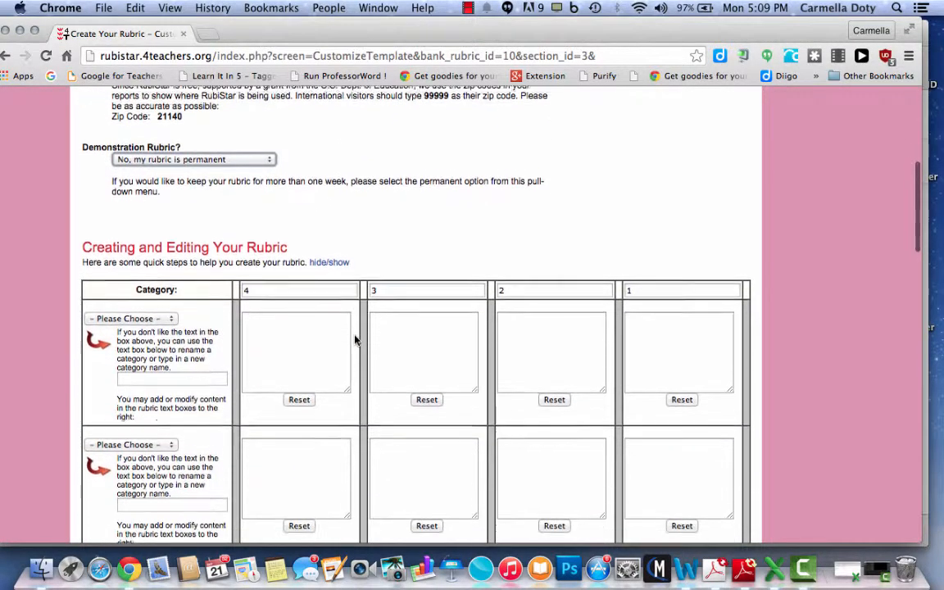
scroll(355, 340, down, 2)
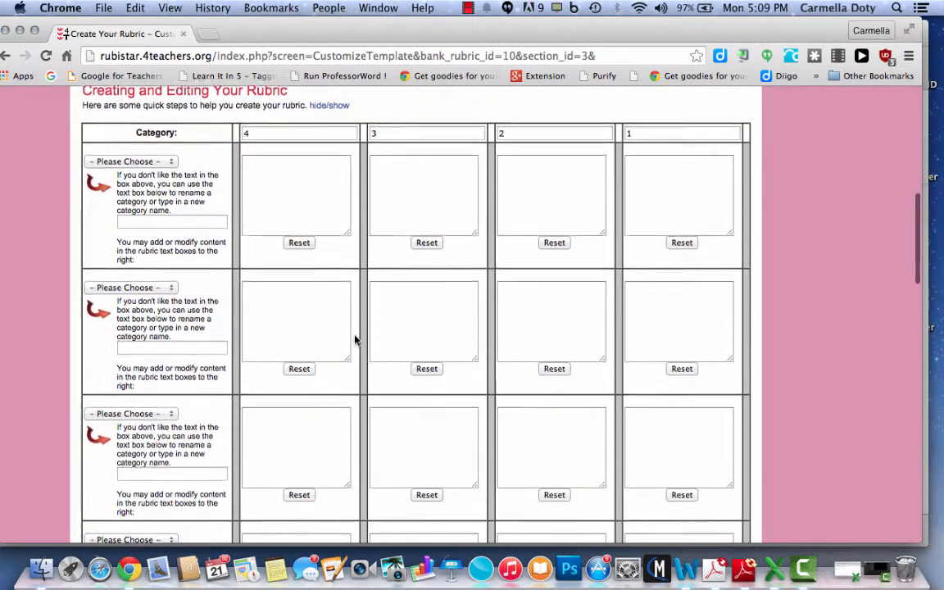
click(171, 161)
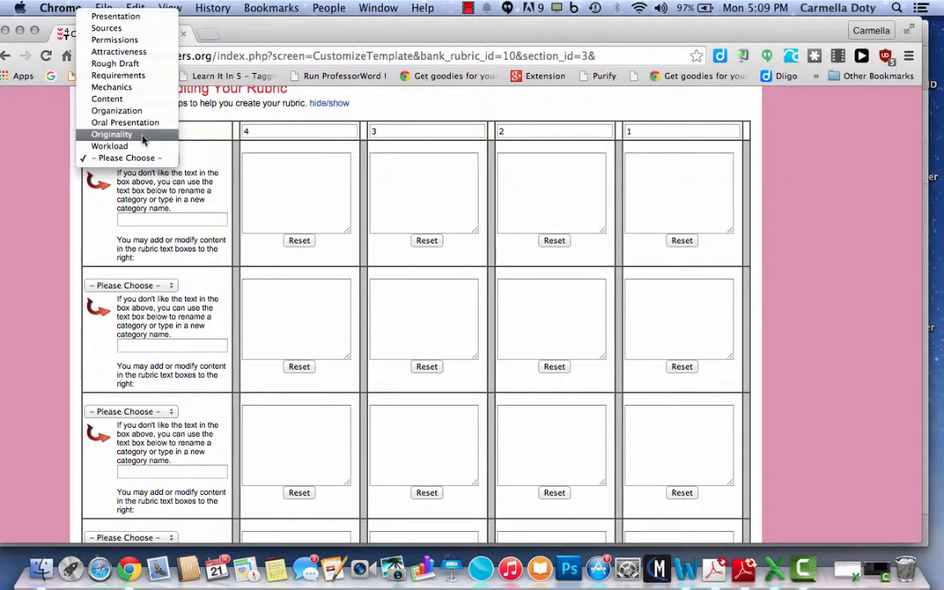
click(138, 19)
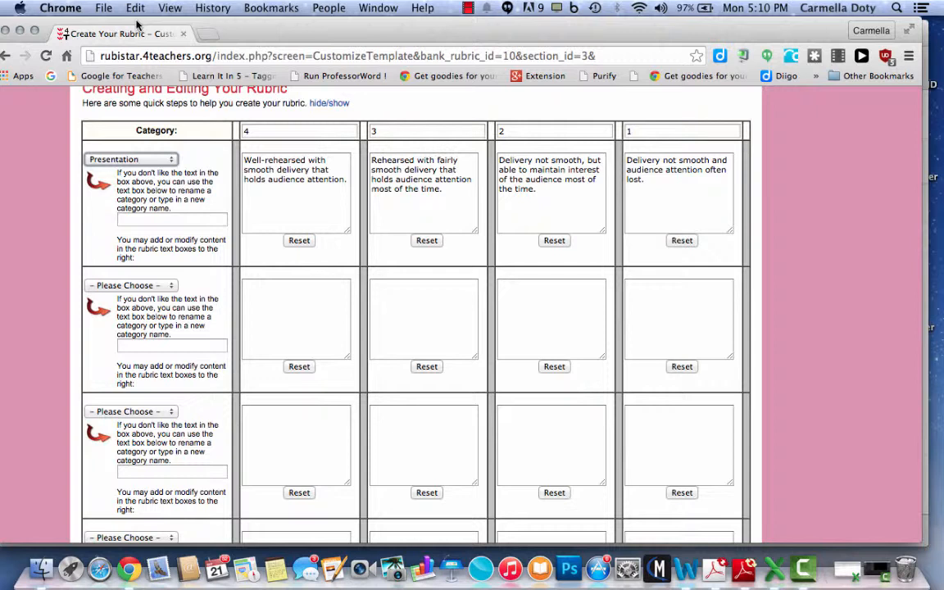
click(137, 219)
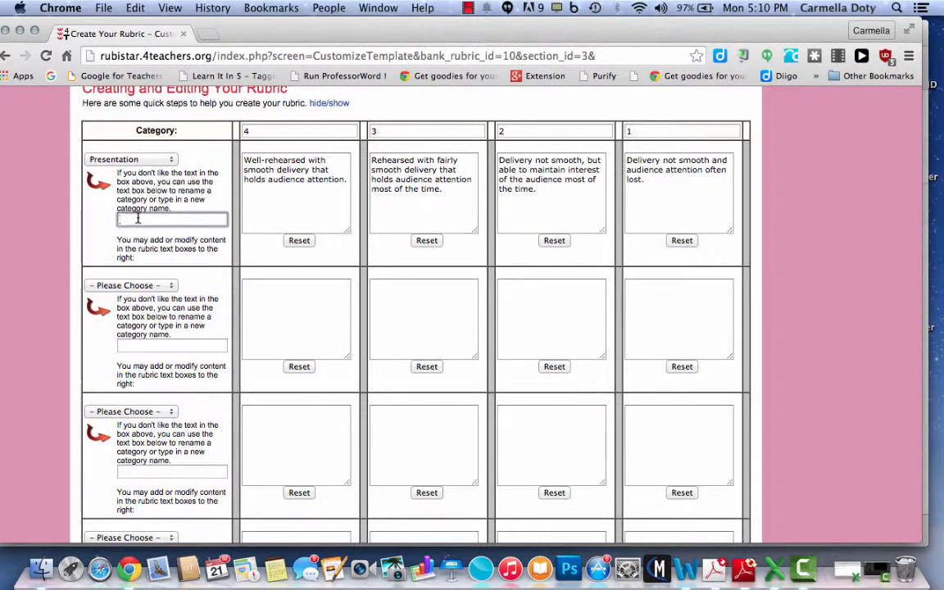
text(Ora)
text(oup P)
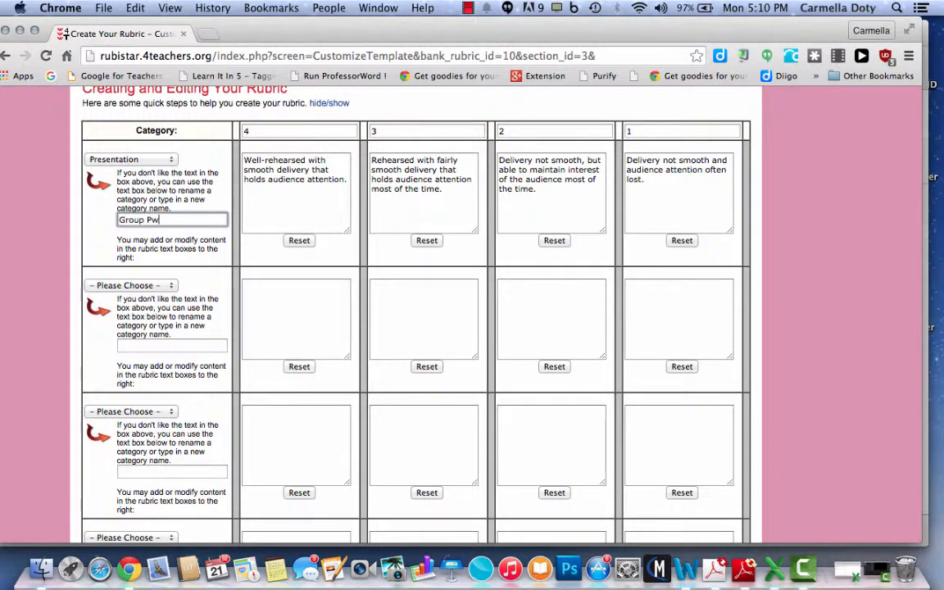
text(resentation)
Step: Add "Everyone in the group participated" to the end of the Presentation category's level 4 description
click(348, 180)
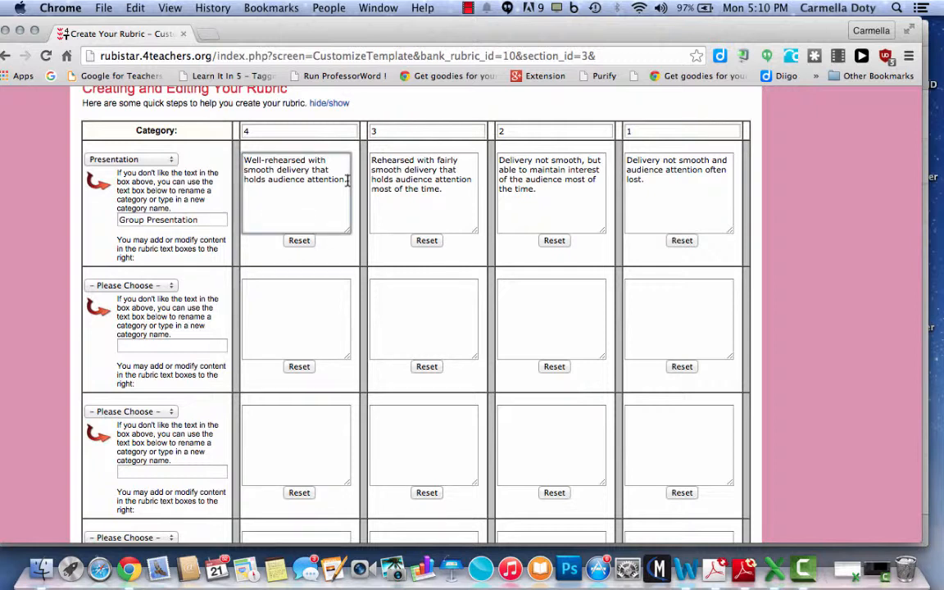
key(Return)
text(Everyone in the g)
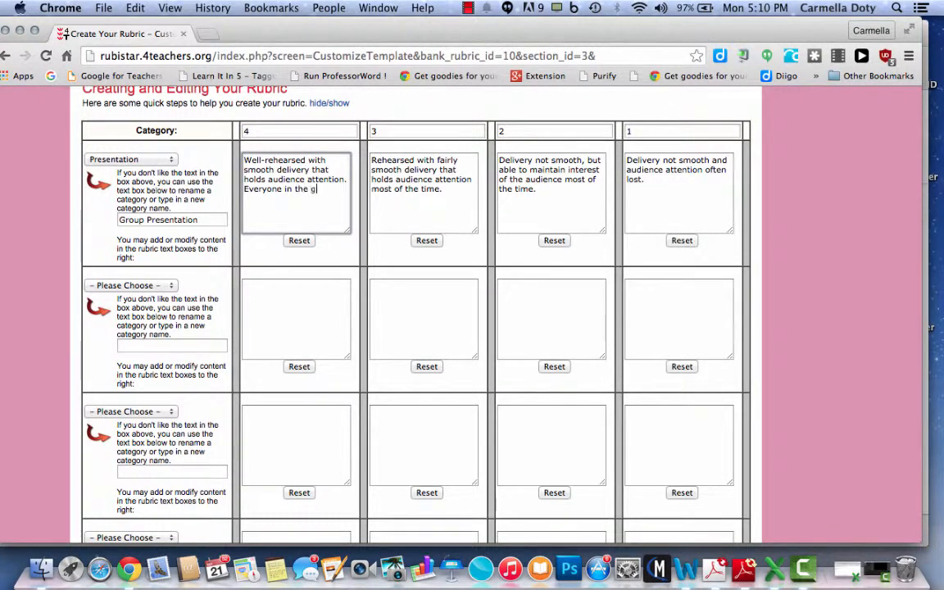
text(roup participated)
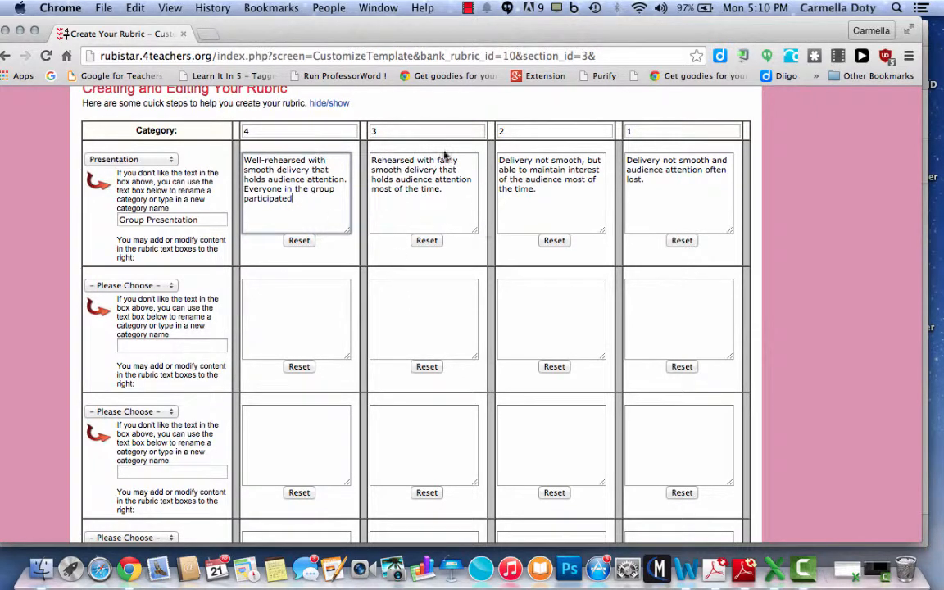
Step: Choose Requirements as the second category and append "LIst the requirements" to its level 4 description
click(171, 287)
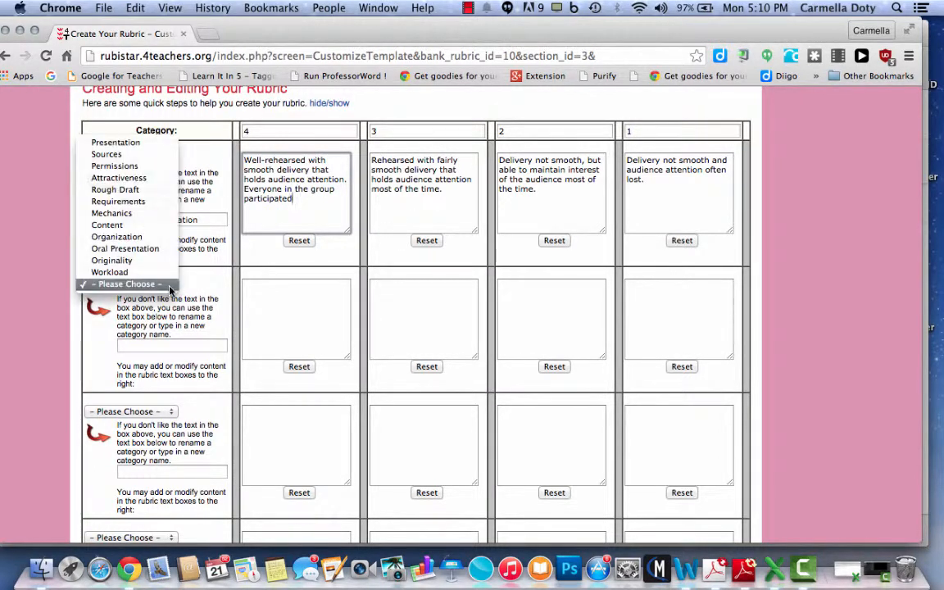
click(136, 202)
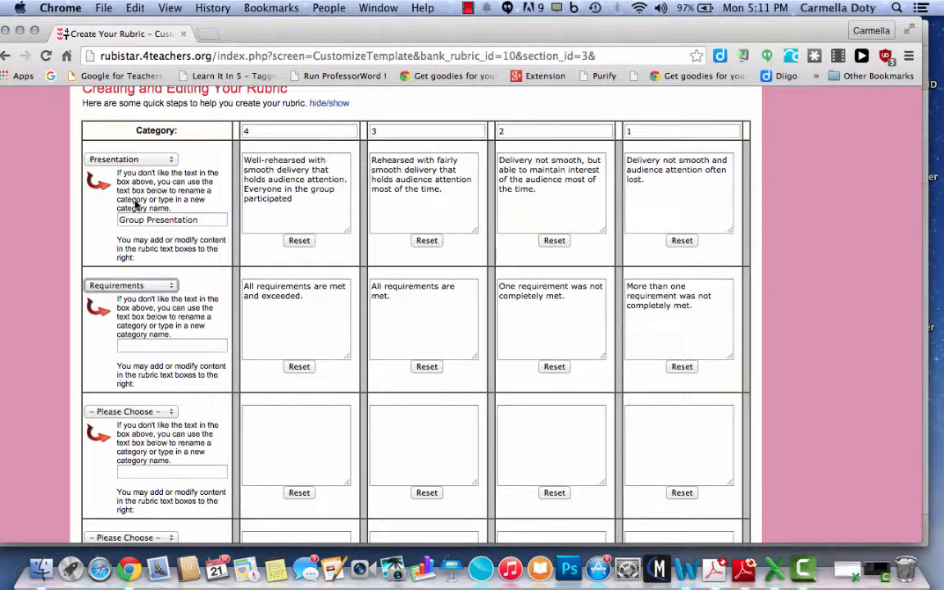
click(310, 297)
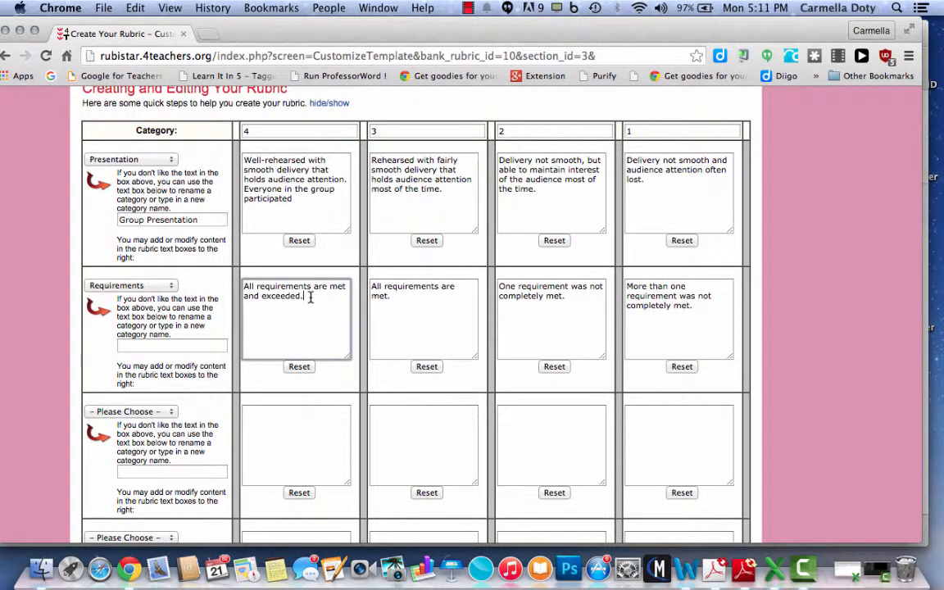
text(LIst the requirements)
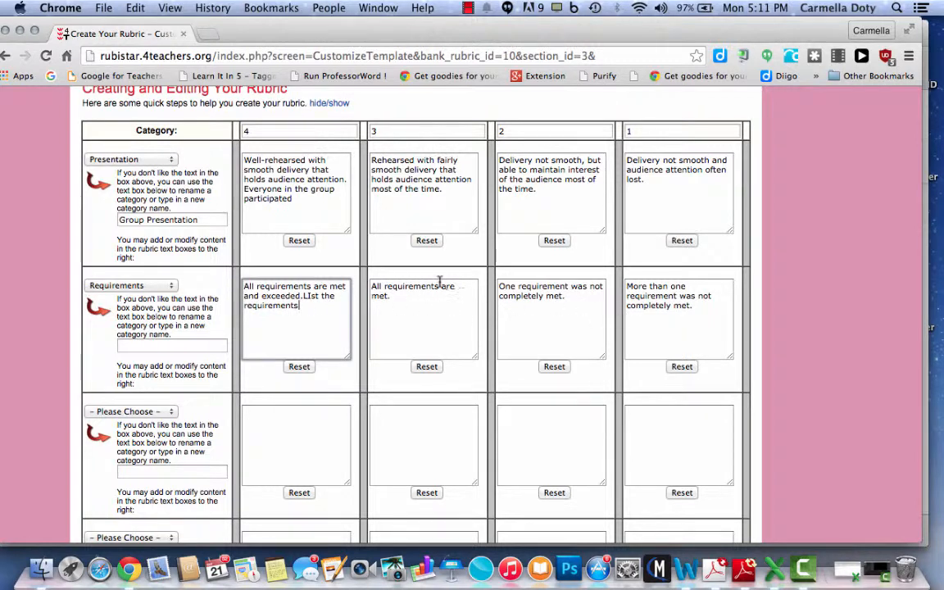
Step: Append "One requirement missing" to the level 3 description of the Requirements category
click(396, 301)
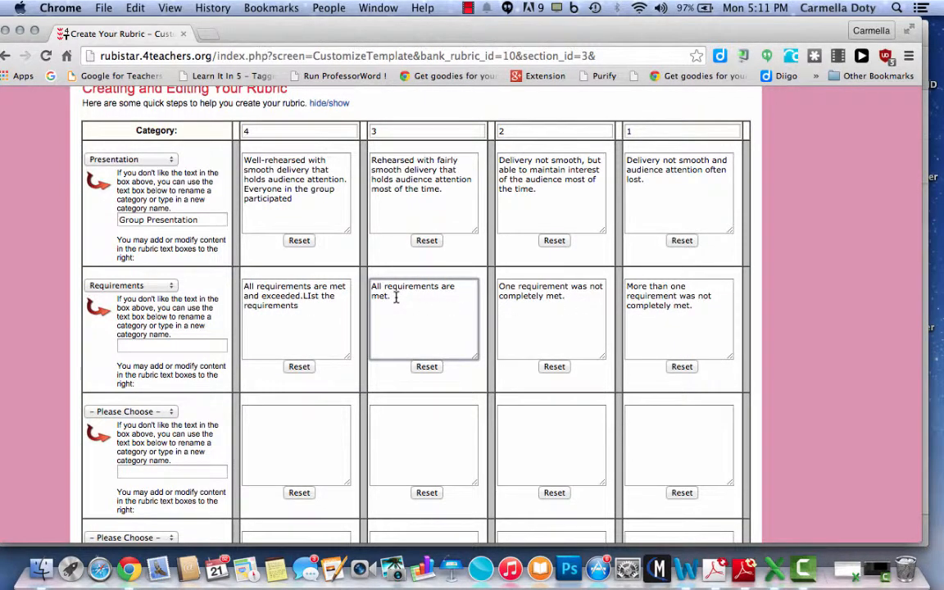
text(One requirement missing)
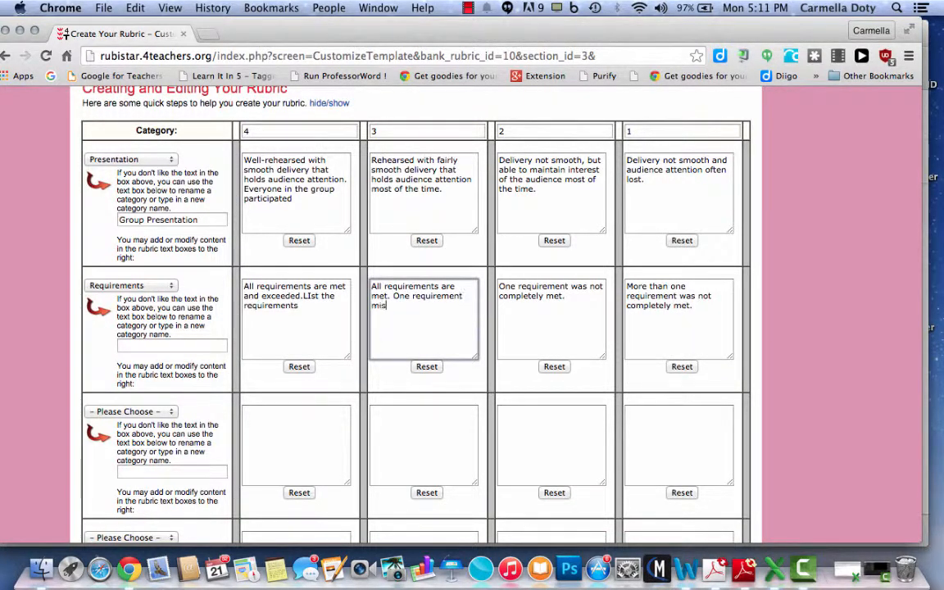
click(571, 305)
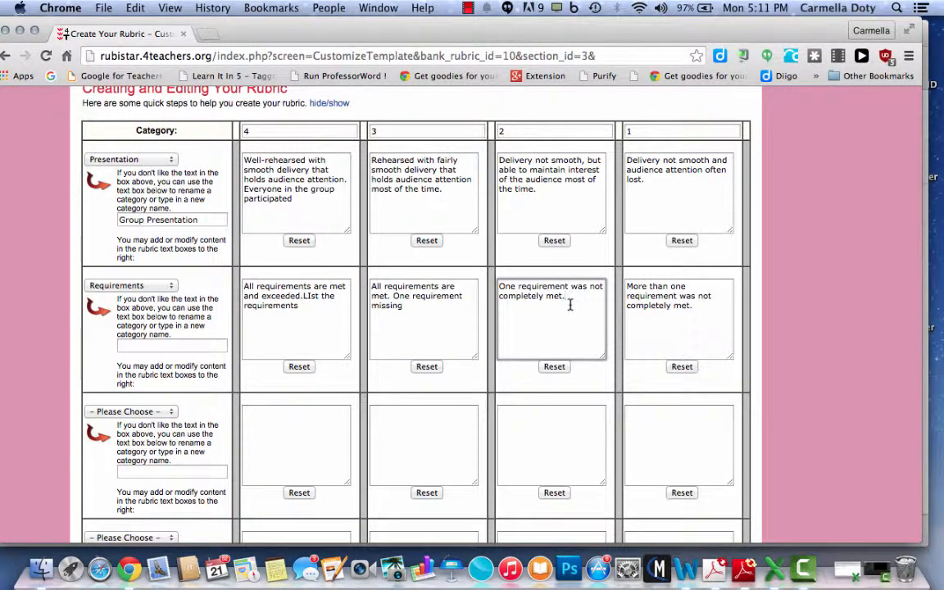
click(707, 306)
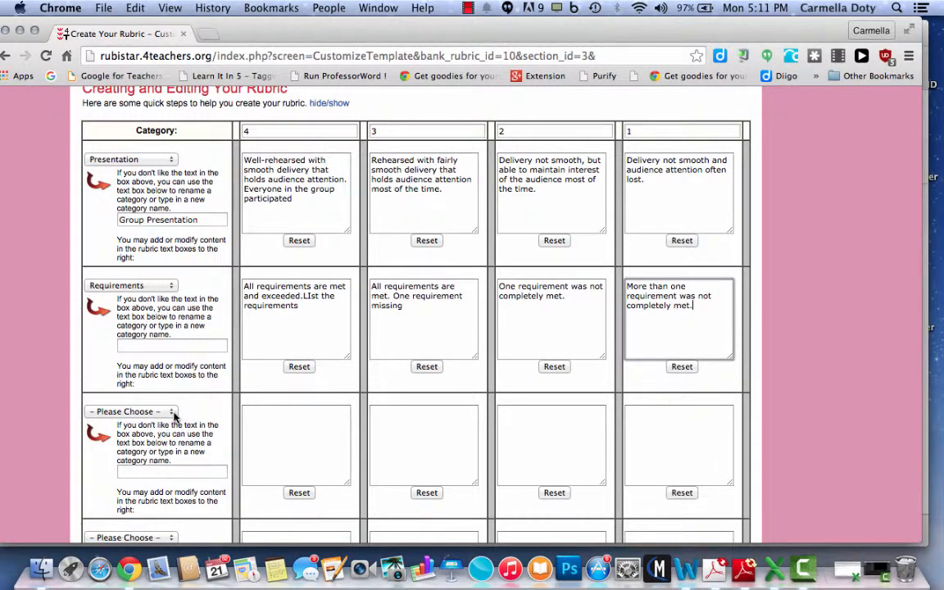
Step: Choose Content as the third rubric category
scroll(211, 415, down, 2)
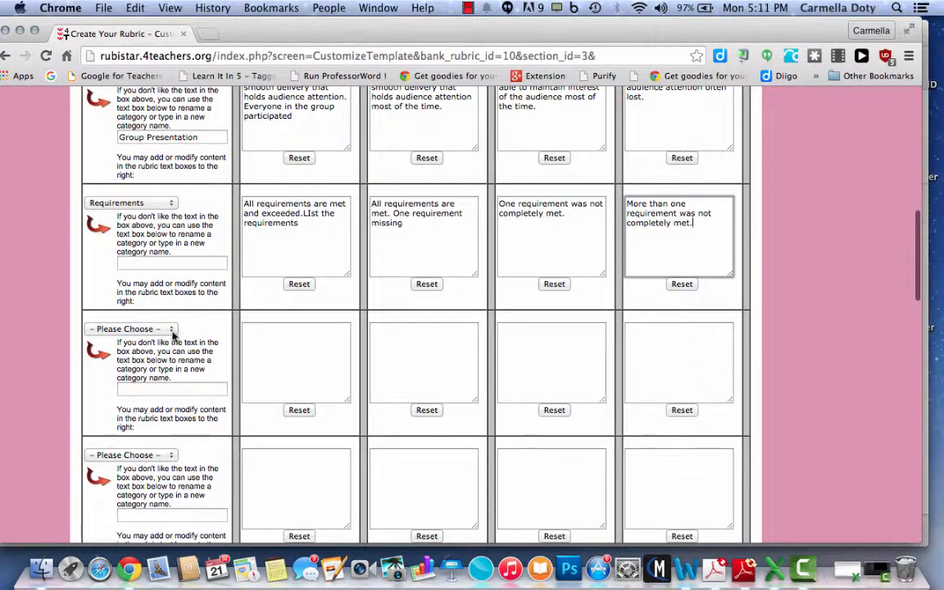
click(168, 330)
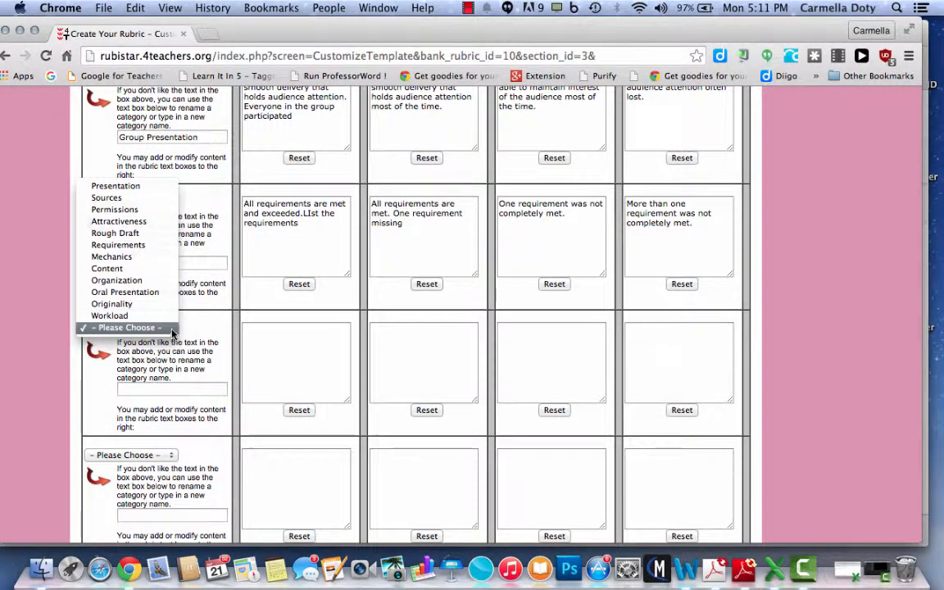
click(149, 270)
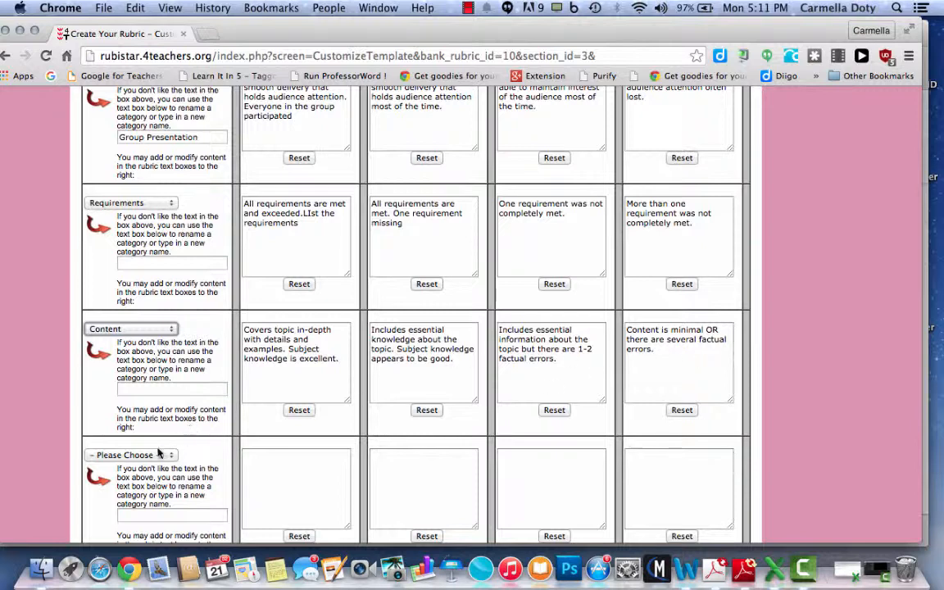
Step: Name the fourth rubric category "Drawings" as a custom category
scroll(199, 459, down, 3)
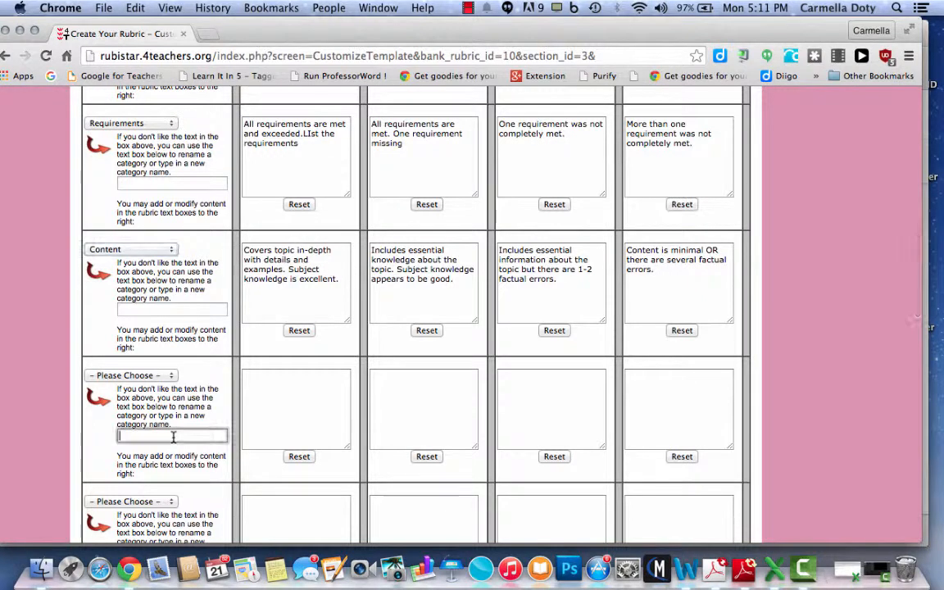
click(173, 437)
text(Drawin)
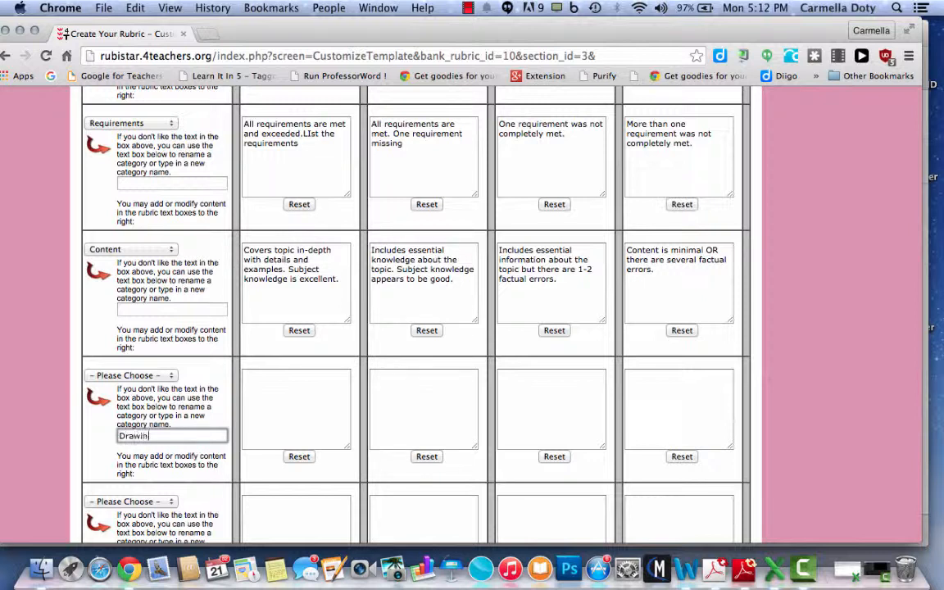
text(gs)
Step: Enter "All requirements for the drawings were met." plus placeholder items "! lkijdflj, 2 ljslkjf, 3lkls" as the Drawings category's level 4 description
click(261, 374)
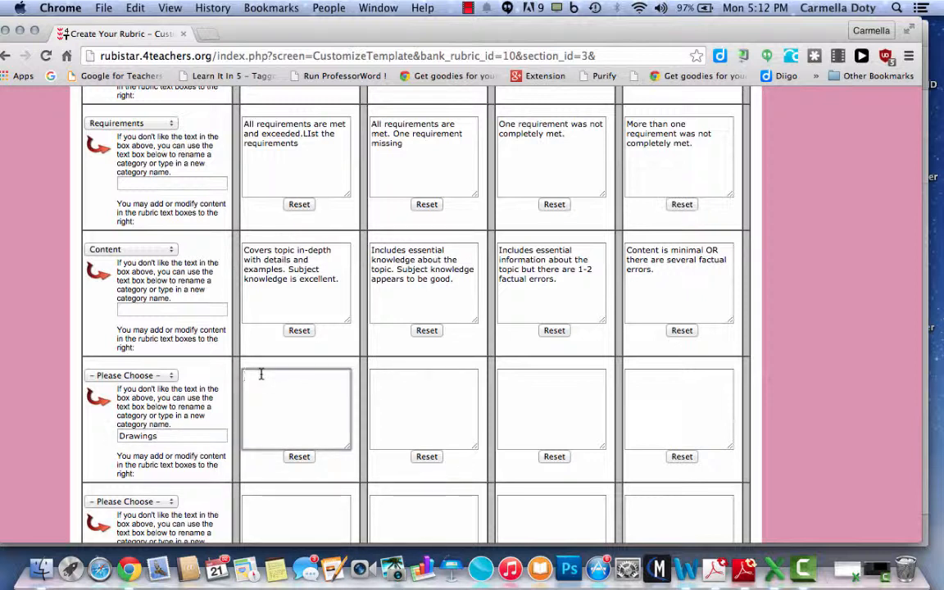
text(All requireme)
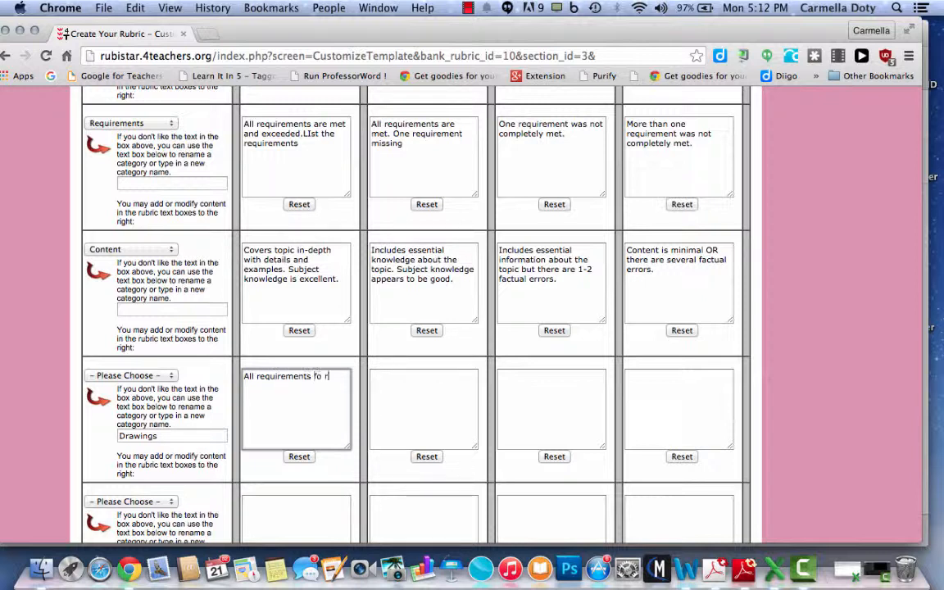
text(nts for the drawings were met.)
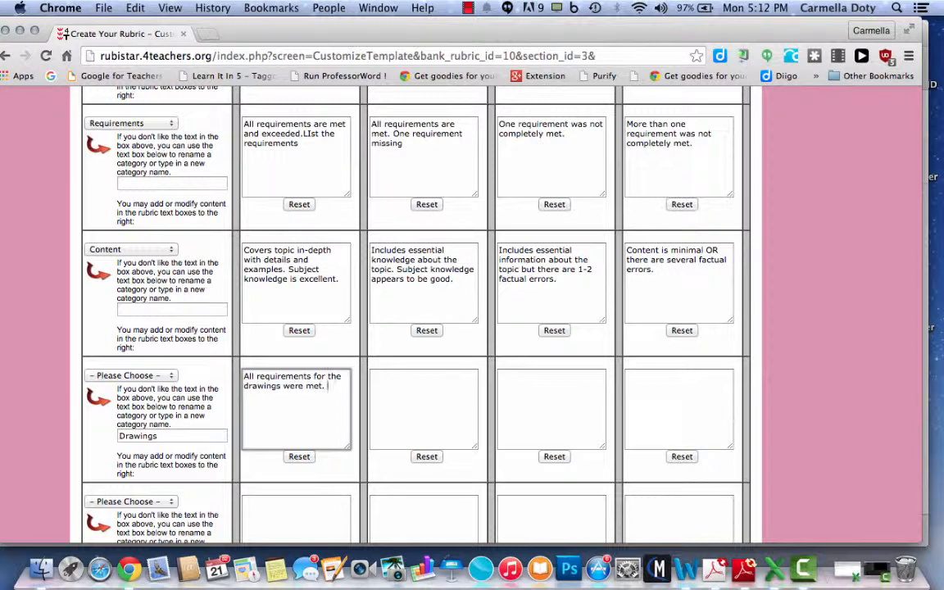
text(kljdflj, 2 ljslkjf, 2 ljslkjf,)
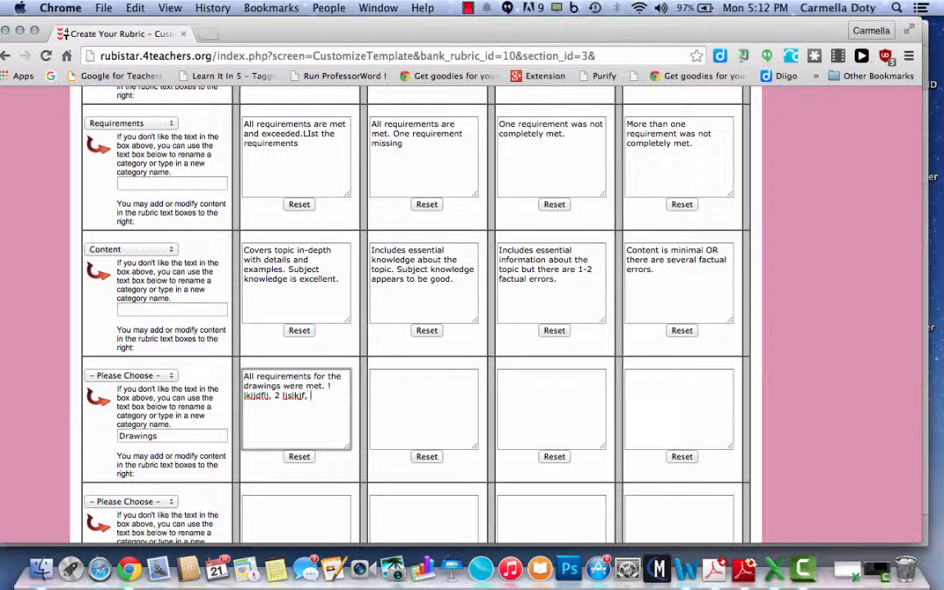
text( 3lkls)
Step: Enter "One requirement was missing" as the Drawings category's level 3 description
click(380, 373)
text(n)
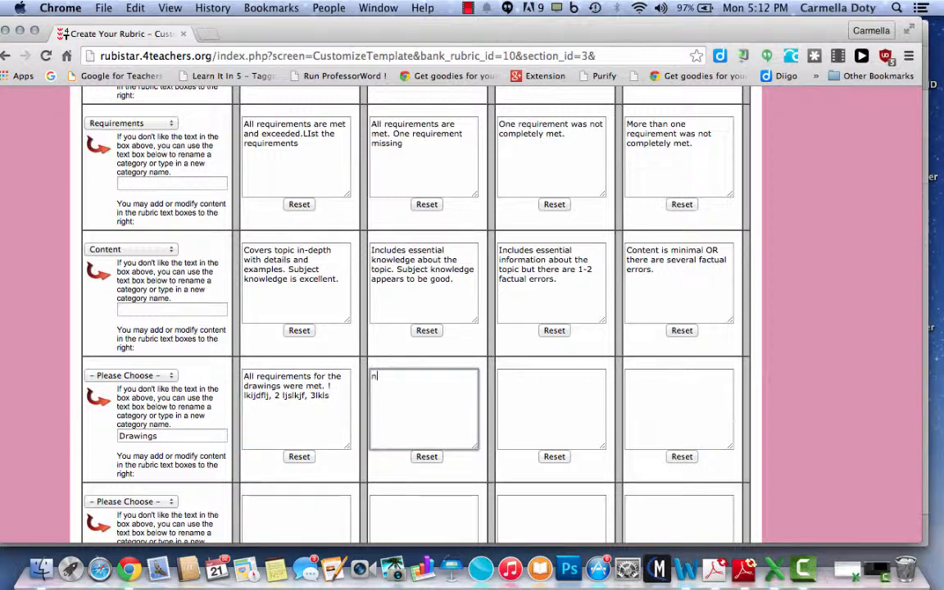
text(One Requirement was )
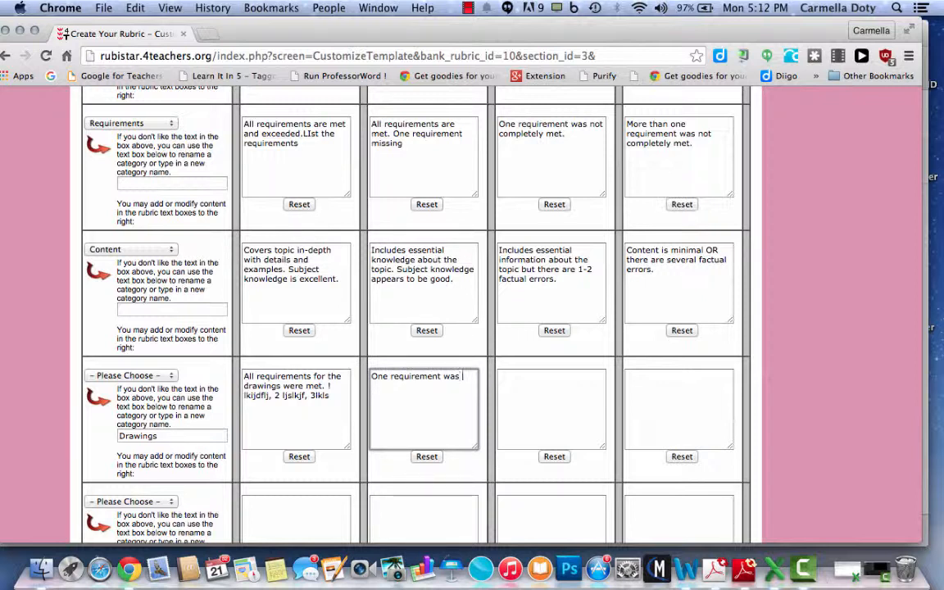
text(missing)
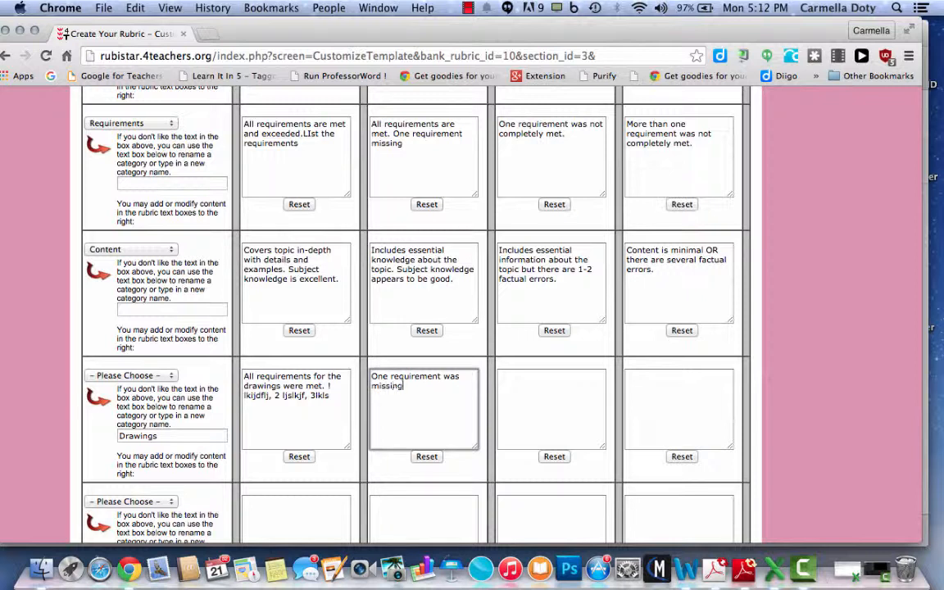
Step: Describe level 2 of Drawings as "Two requirements were missing" and level 1 as "Three or more were missing"
click(523, 375)
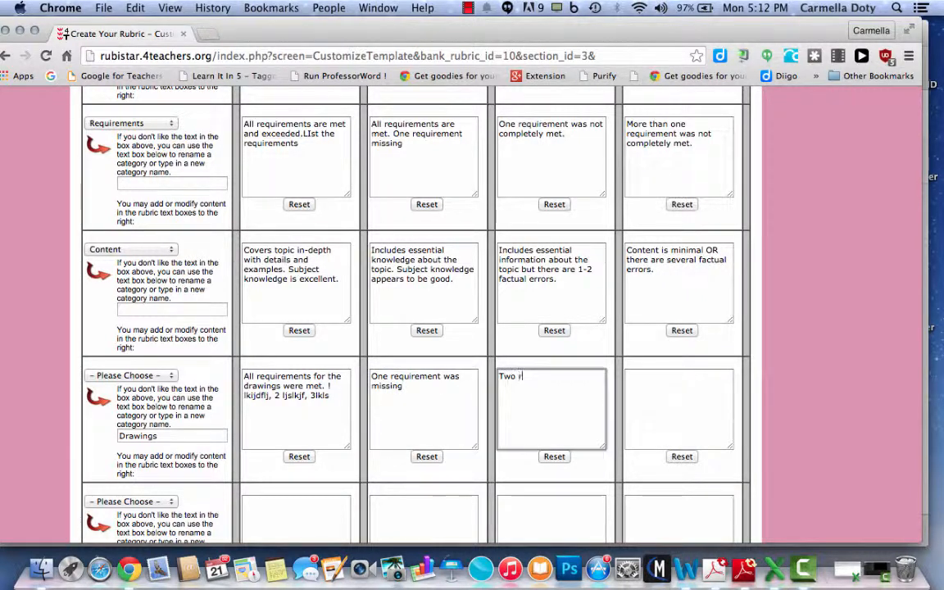
text(Two requirement)
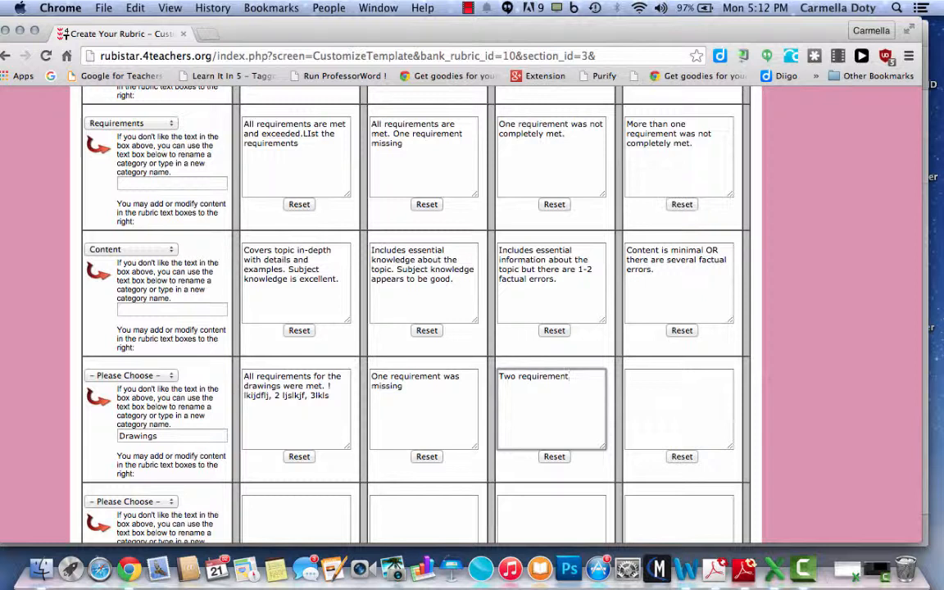
text(s were missing)
click(656, 376)
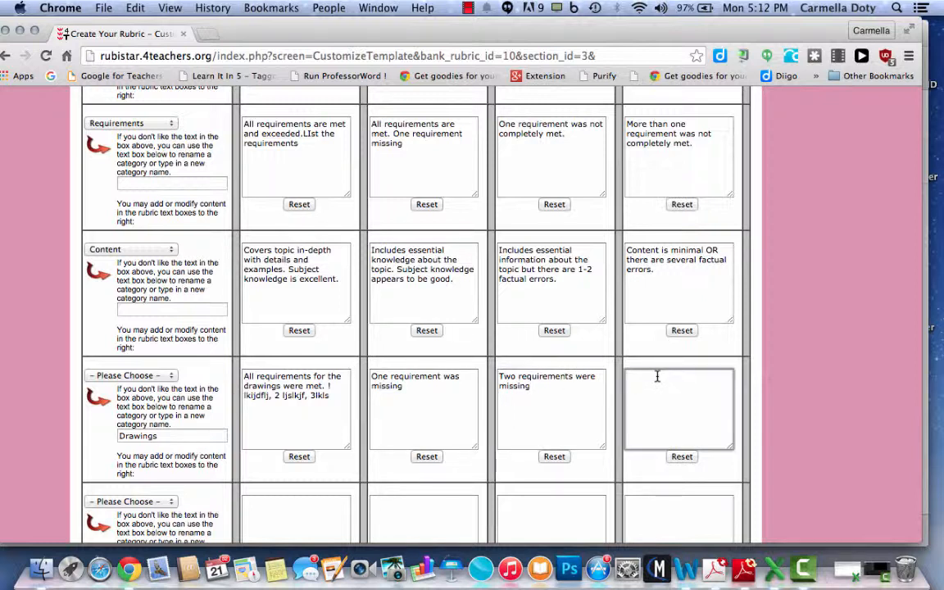
text(Th)
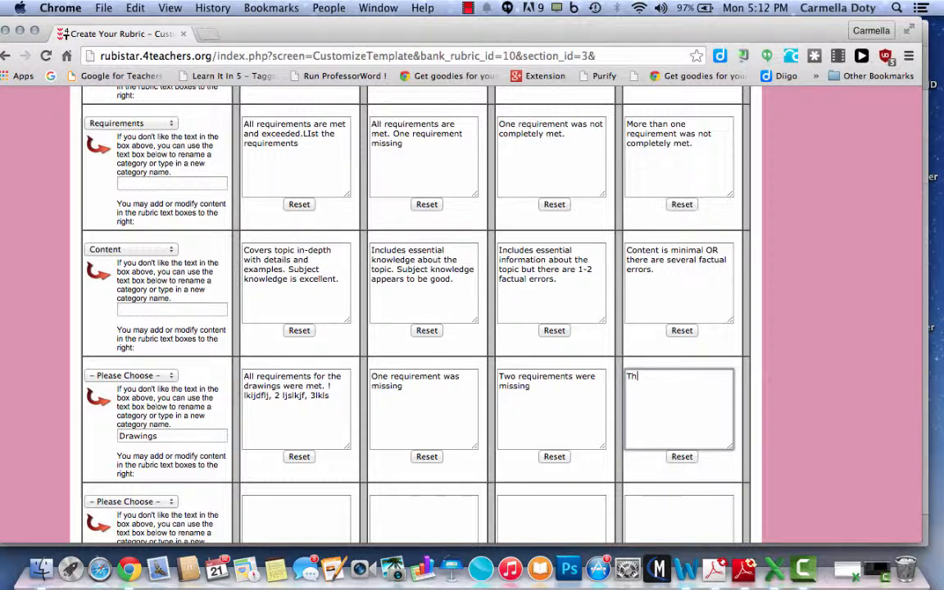
text(ree or m)
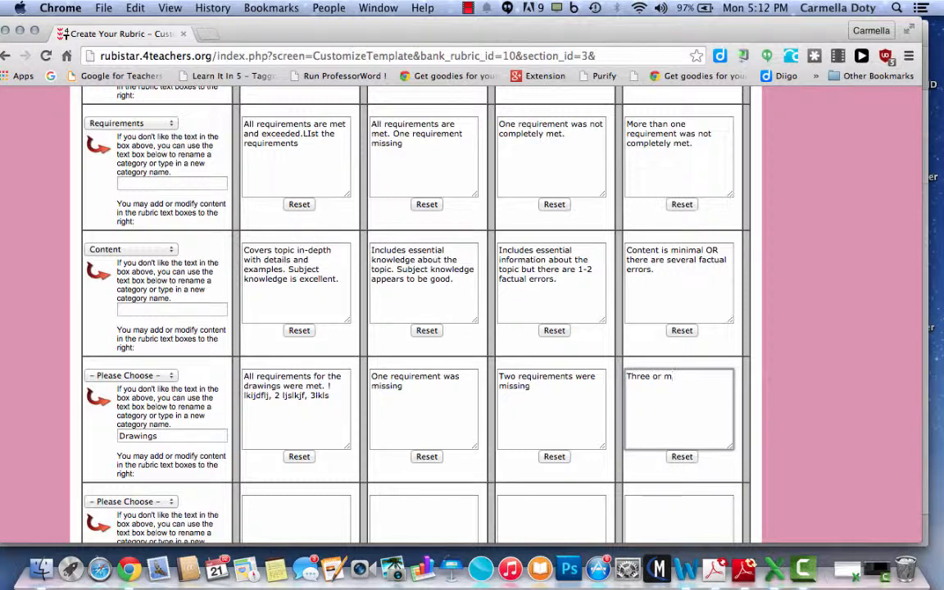
text(ore were missing)
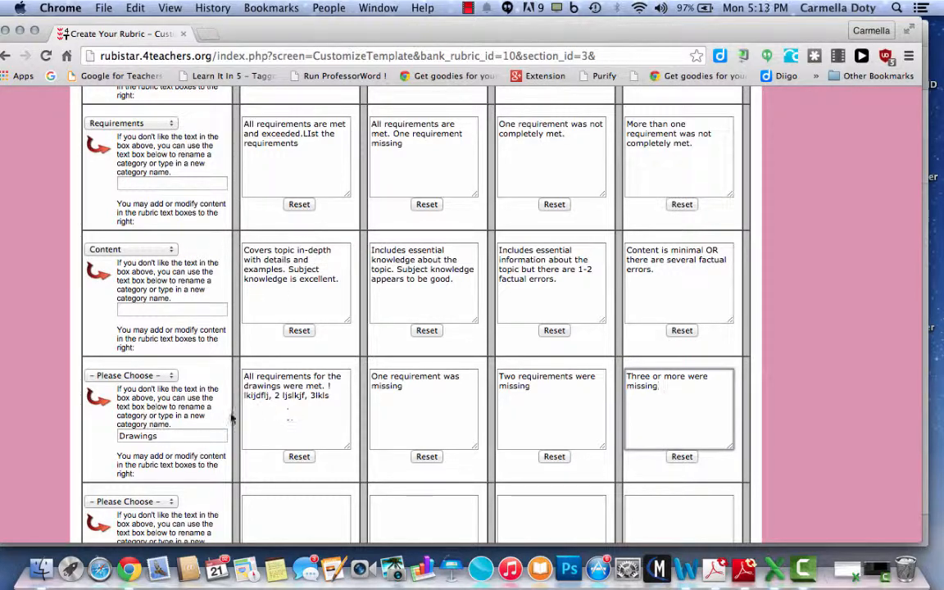
Step: Leave the remaining category rows empty and submit the rubric for preview
scroll(437, 431, down, 3)
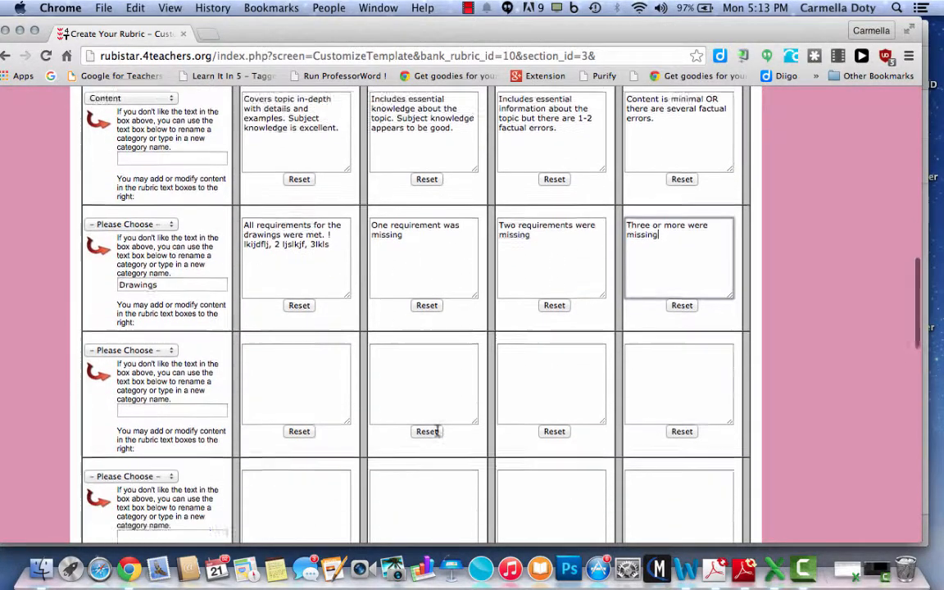
scroll(437, 431, down, 5)
scroll(437, 431, up, 3)
scroll(437, 431, down, 8)
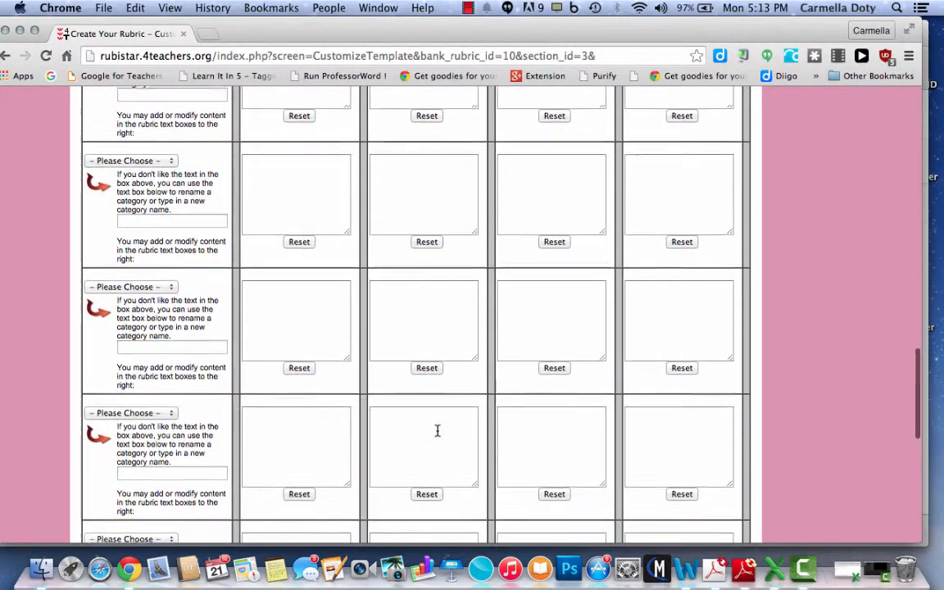
scroll(437, 431, down, 5)
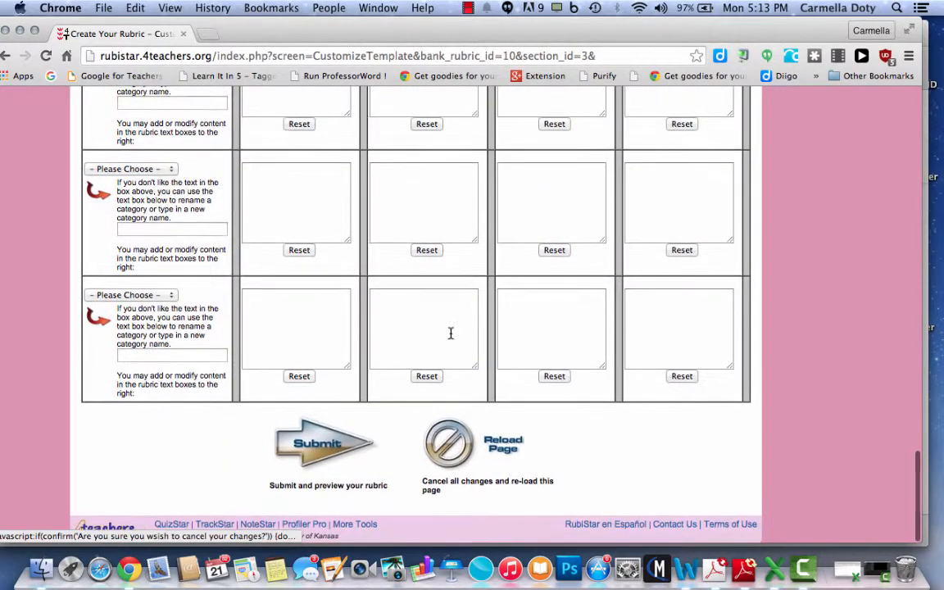
scroll(451, 333, up, 10)
scroll(451, 333, down, 6)
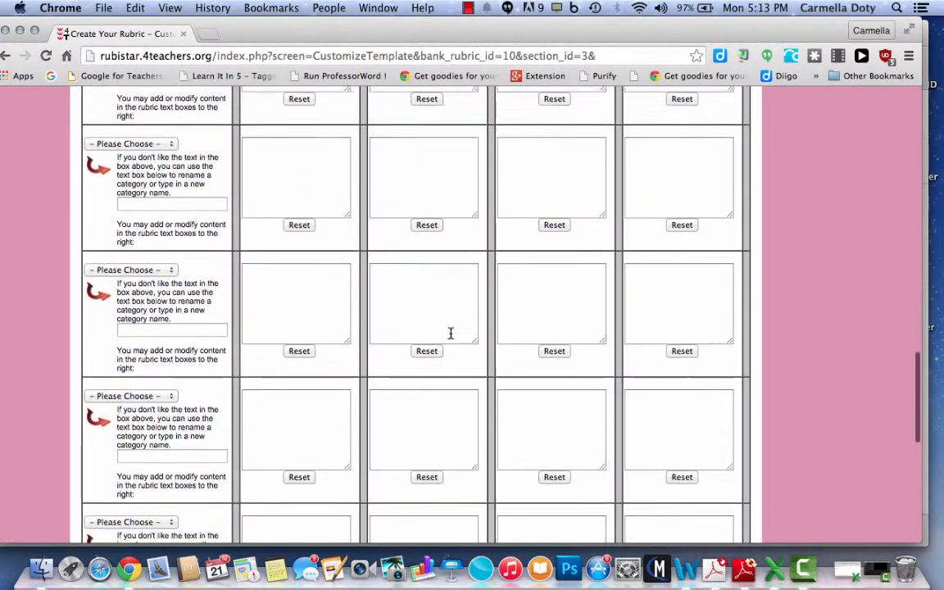
scroll(451, 333, down, 4)
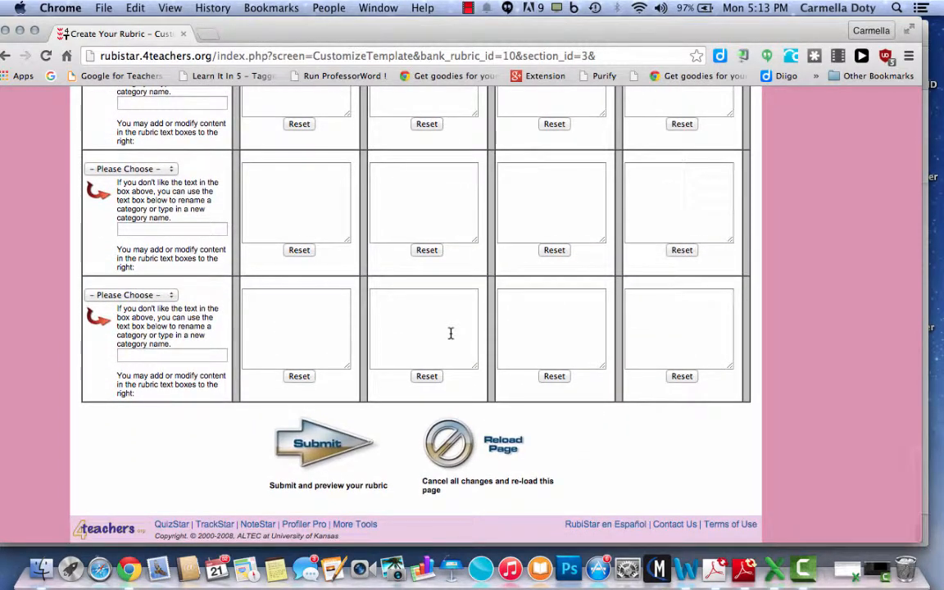
click(317, 450)
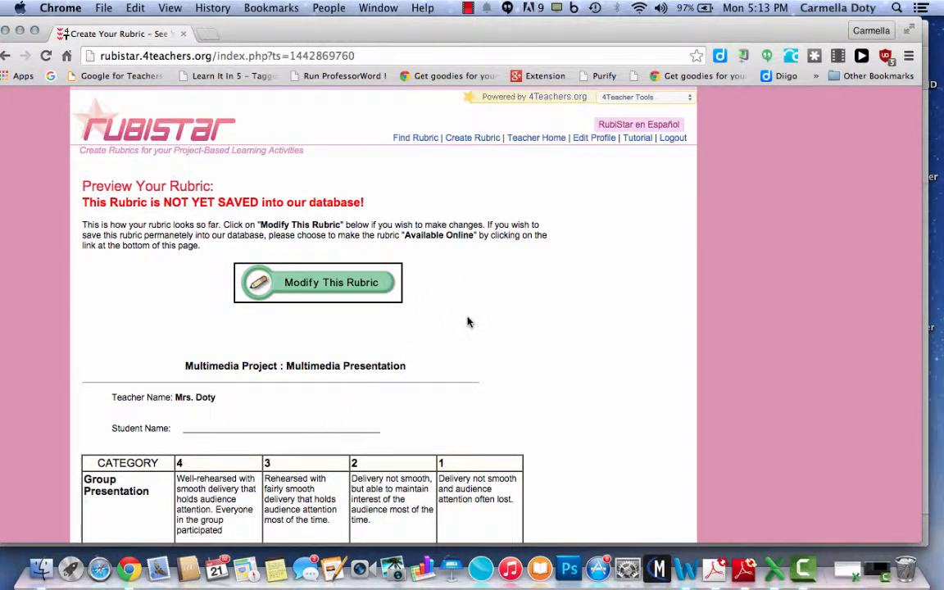
Step: Review the previewed rubric and open its print or download options
scroll(483, 348, down, 5)
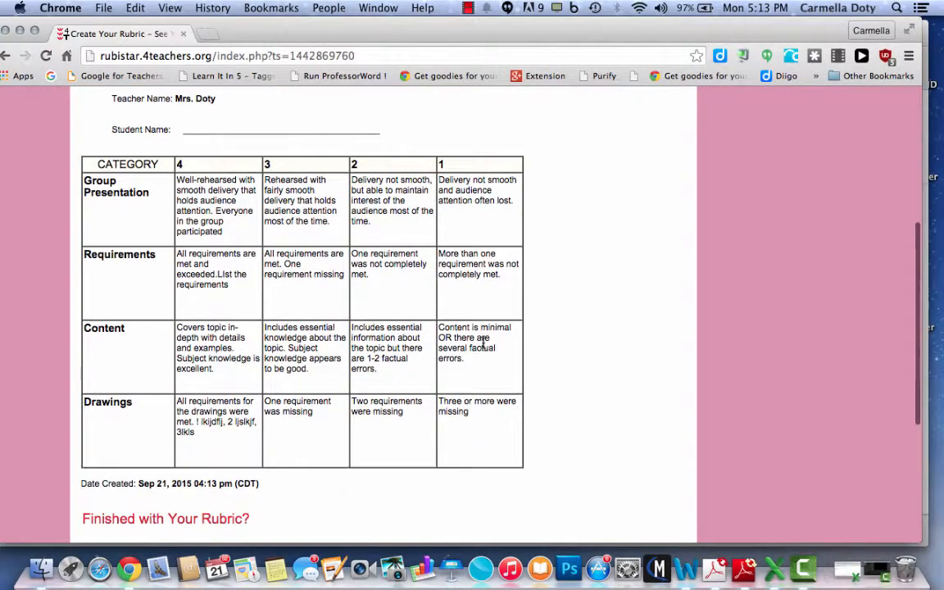
scroll(483, 346, up, 4)
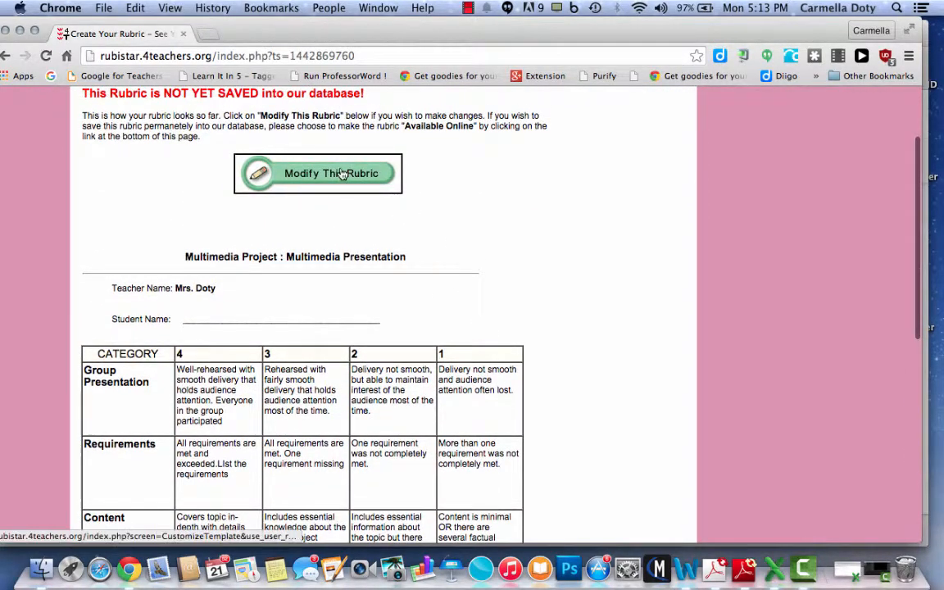
scroll(591, 312, down, 5)
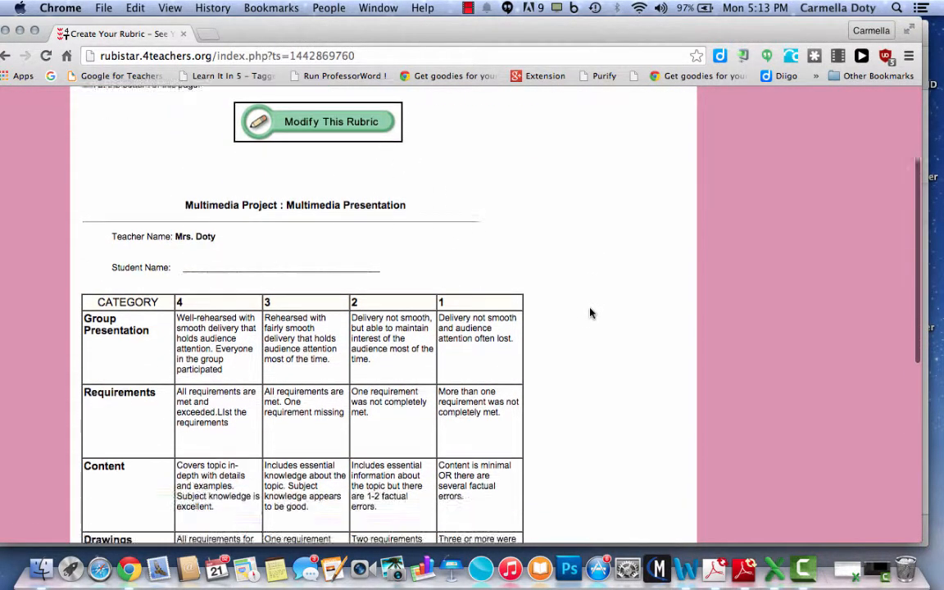
scroll(590, 313, down, 3)
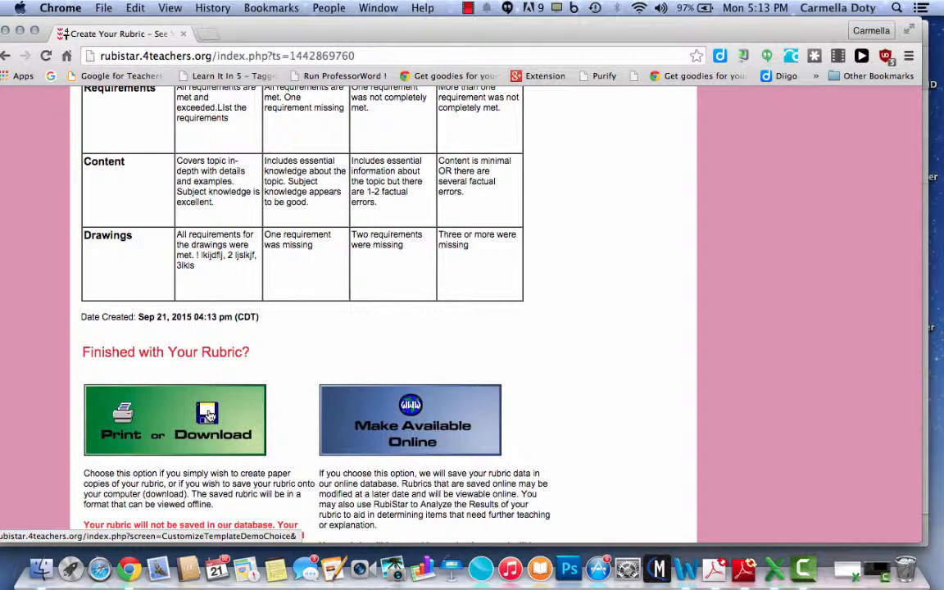
click(209, 417)
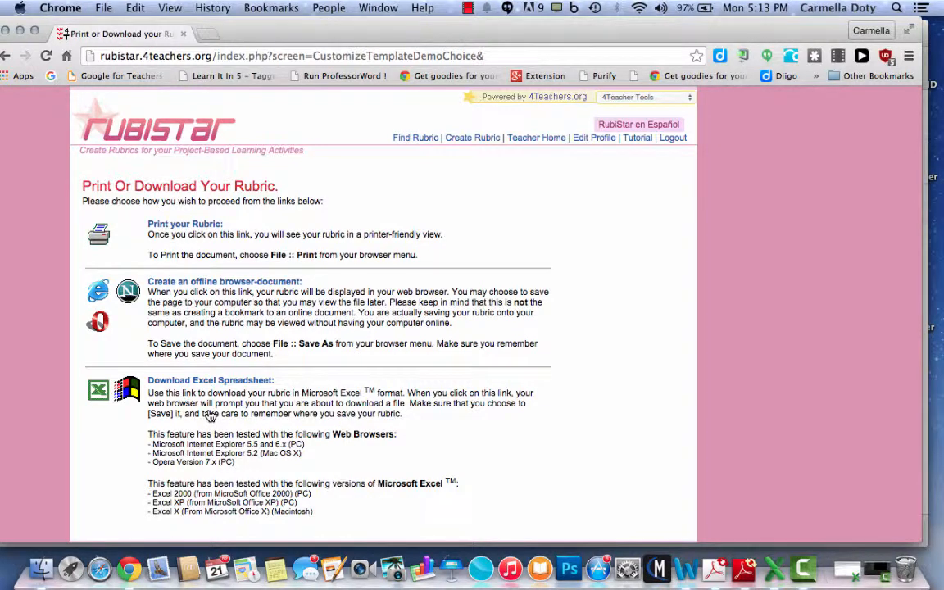
Step: Download the rubric as an Excel spreadsheet and open the downloaded file in Excel
click(210, 381)
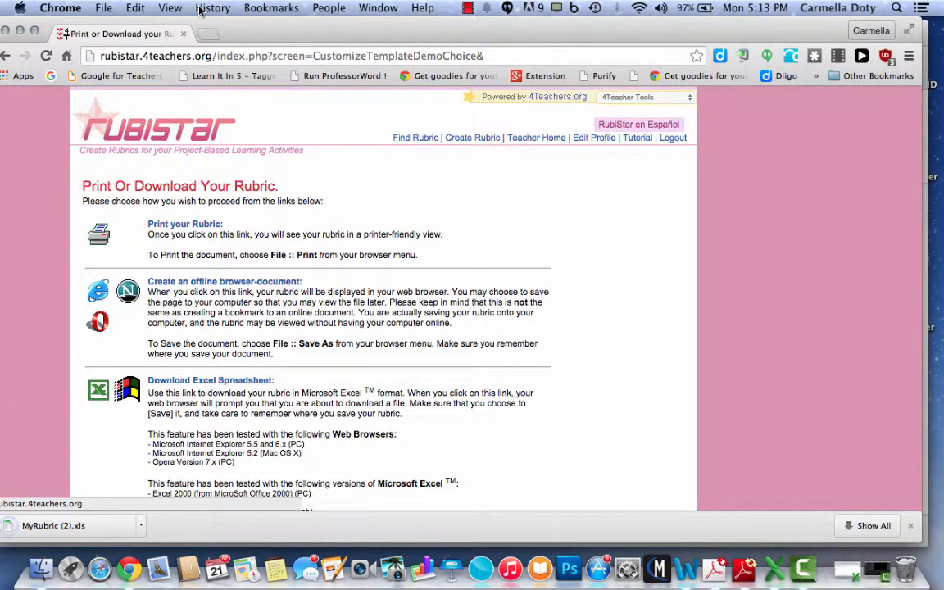
mouse_move(272, 32)
mouse_down()
mouse_move(284, 31)
mouse_move(274, 31)
mouse_up()
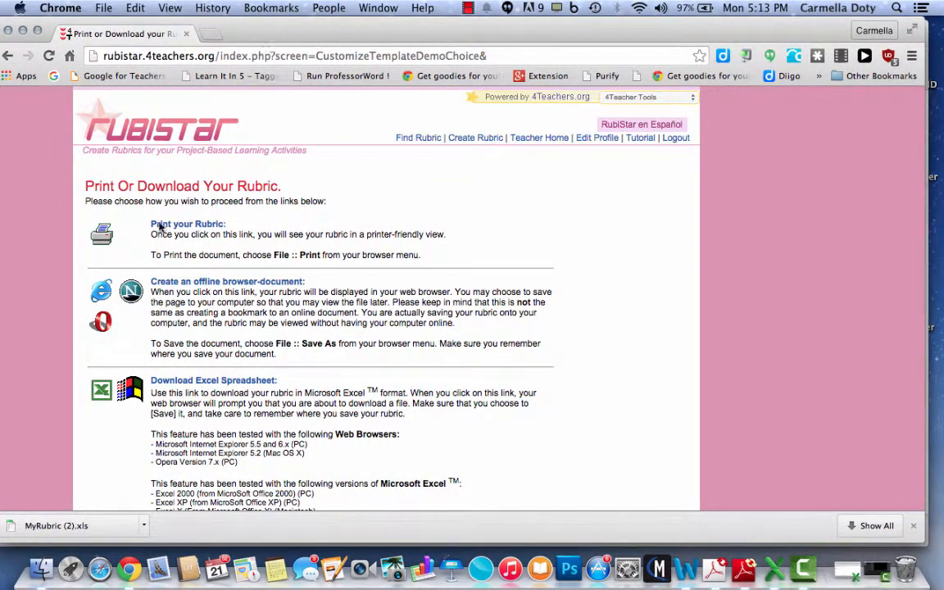
click(67, 526)
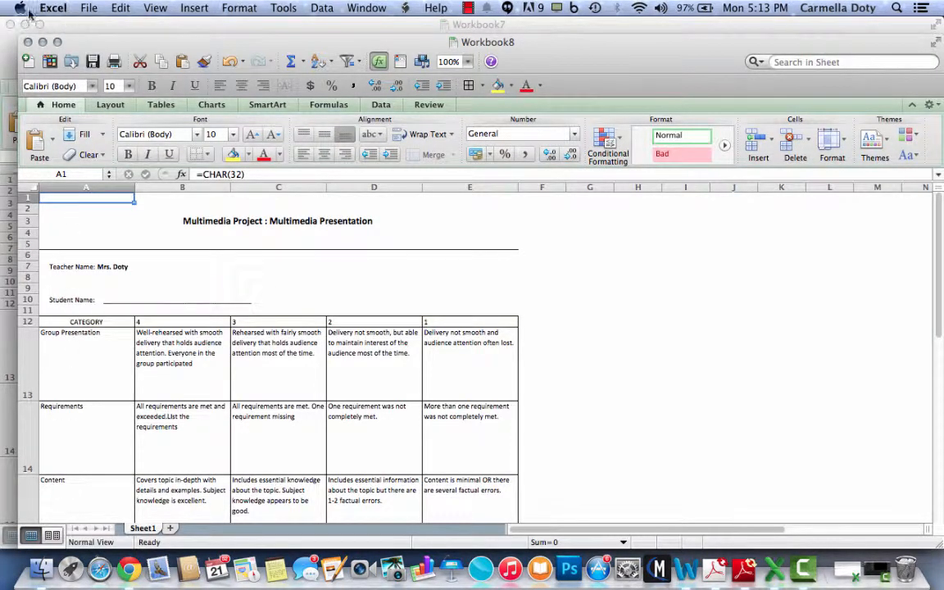
Step: Save the workbook to the Desktop as "My Webquest Rubric" in Excel Workbook (.xlsx) format
click(90, 10)
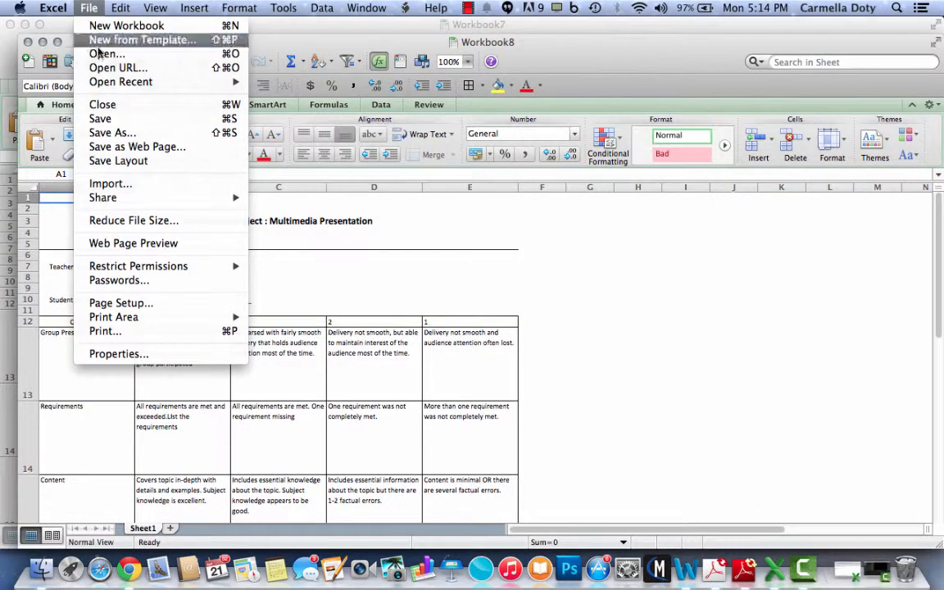
click(118, 133)
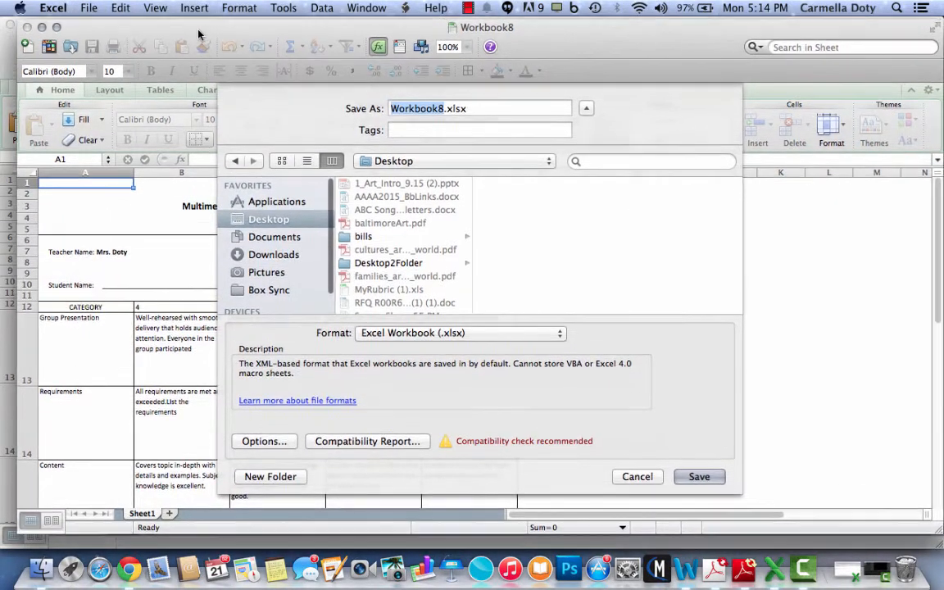
drag(198, 31, 192, 27)
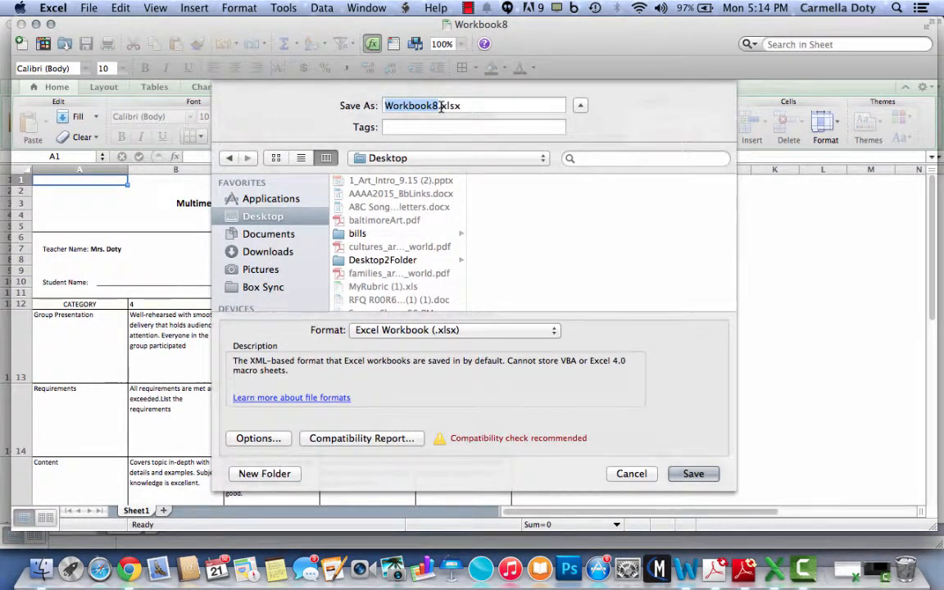
text(My R)
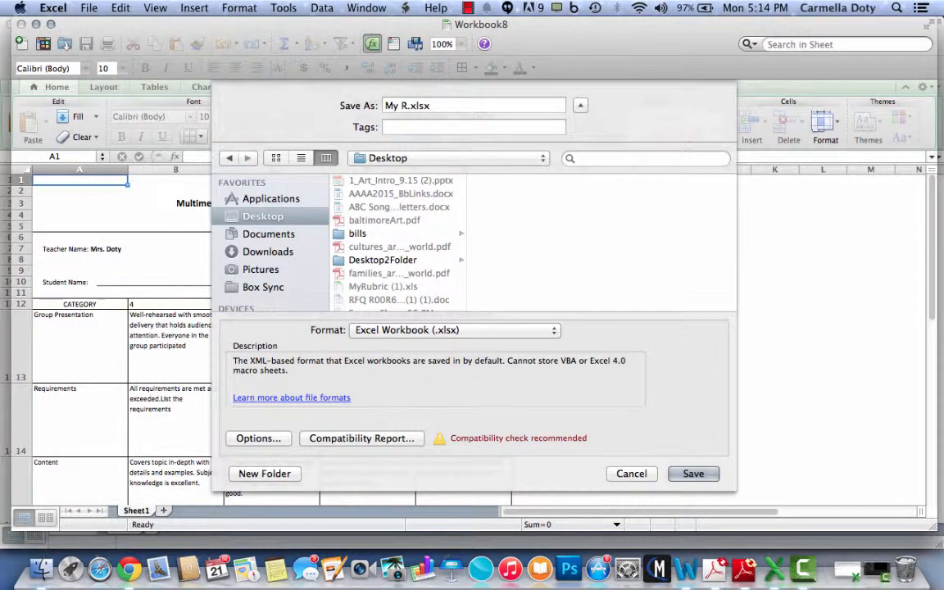
key(BackSpace)
text(Webquest Ru)
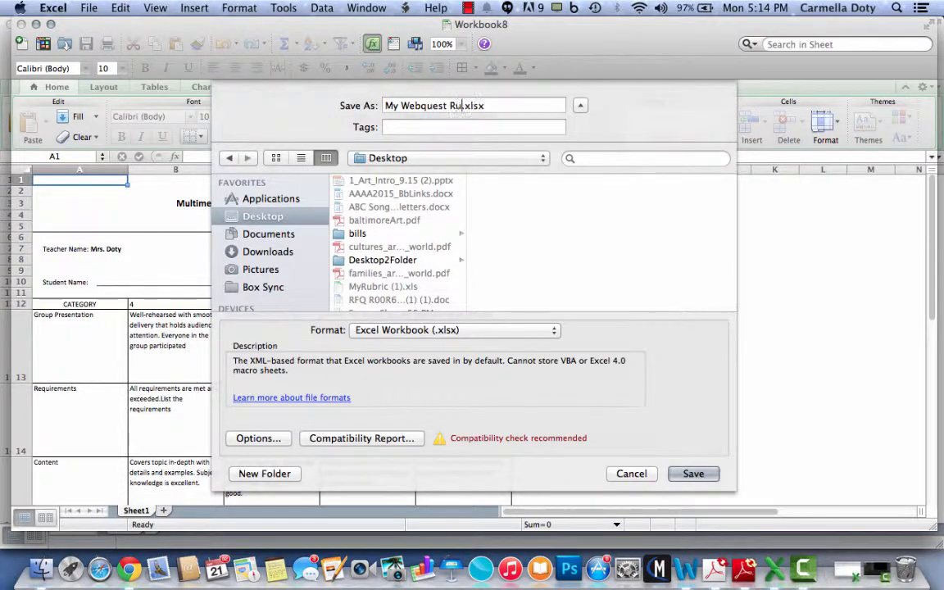
text(bric)
click(693, 475)
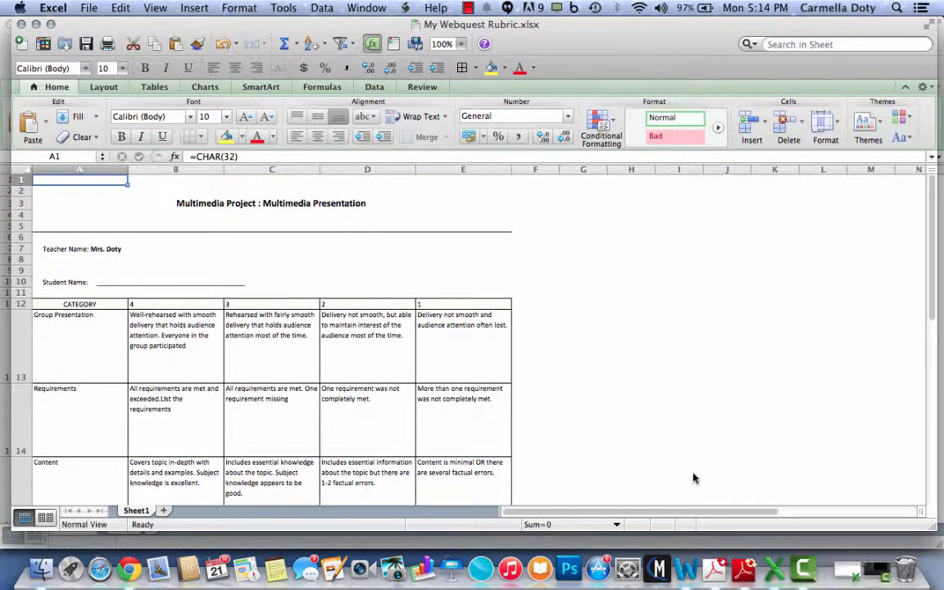
Step: Look over the saved rubric workbook, and minimize the Excel and RubiStar windows to get back to Google Drive
scroll(462, 405, down, 5)
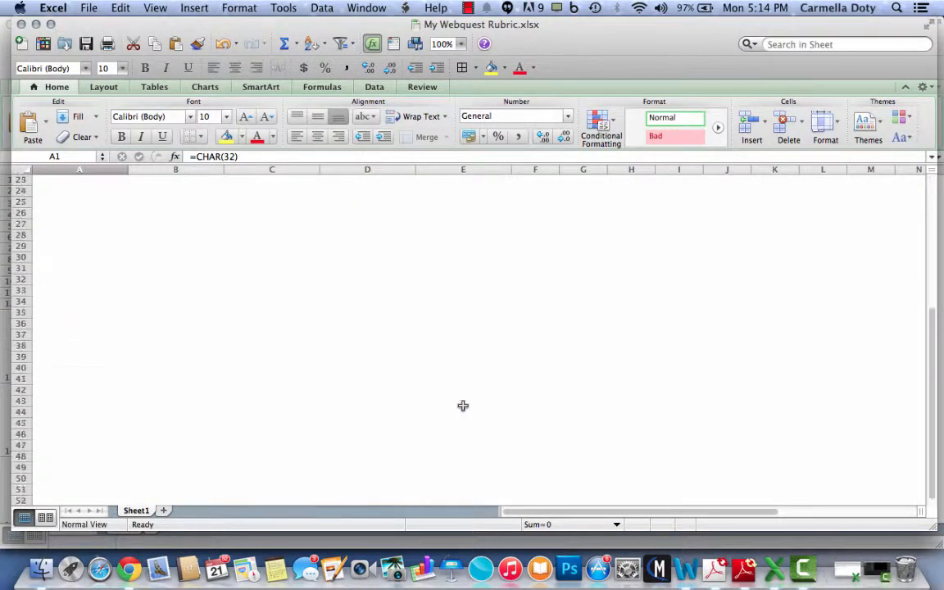
scroll(463, 405, up, 5)
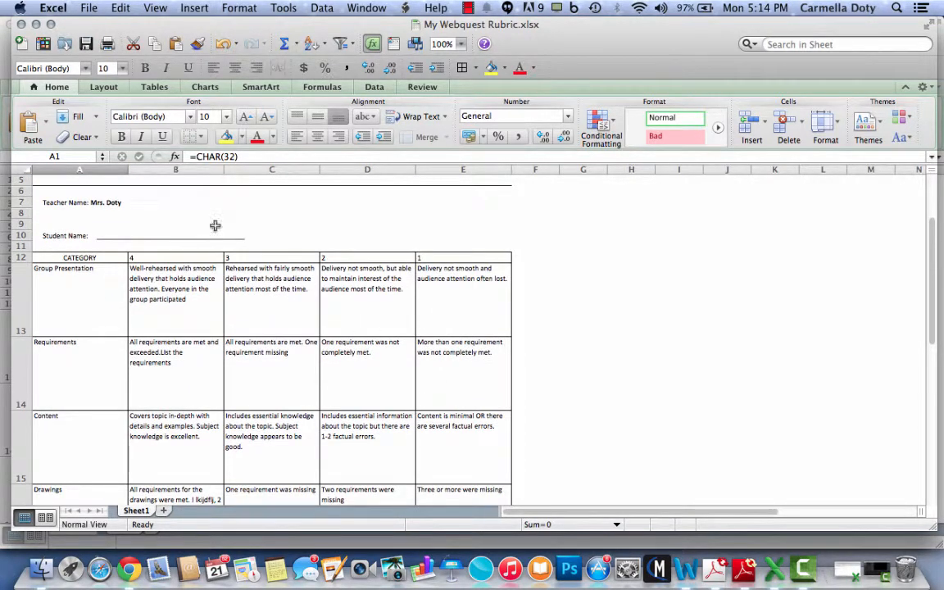
click(36, 25)
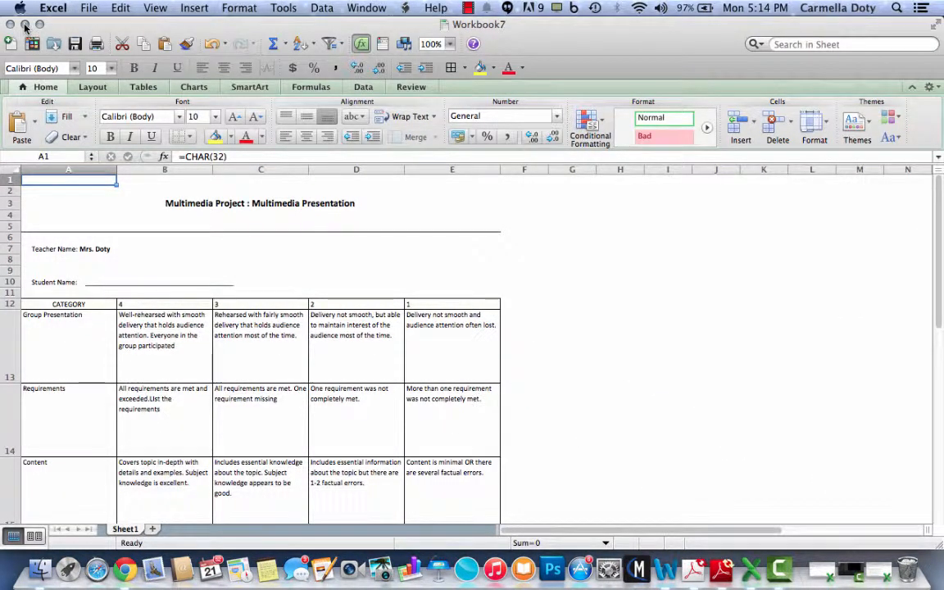
click(25, 25)
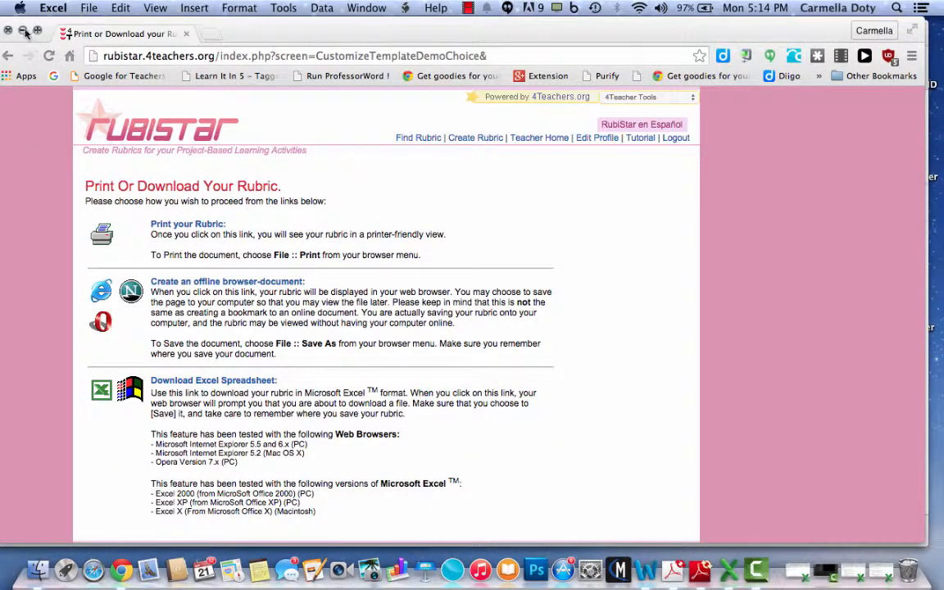
click(24, 31)
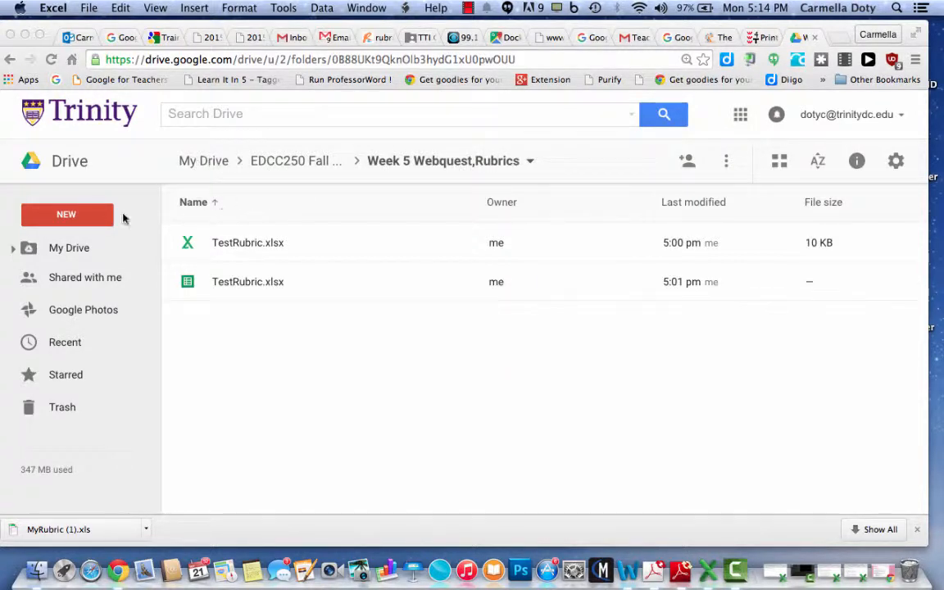
Step: Go to My Drive and open the Week 5 Webquest,Rubrics folder inside EDCC250 Fall 2015
click(223, 165)
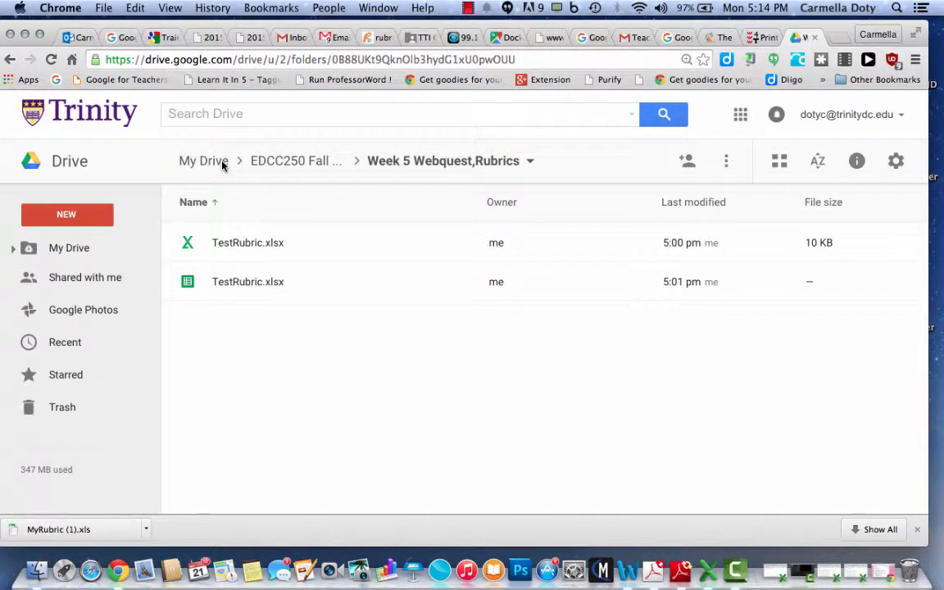
click(223, 165)
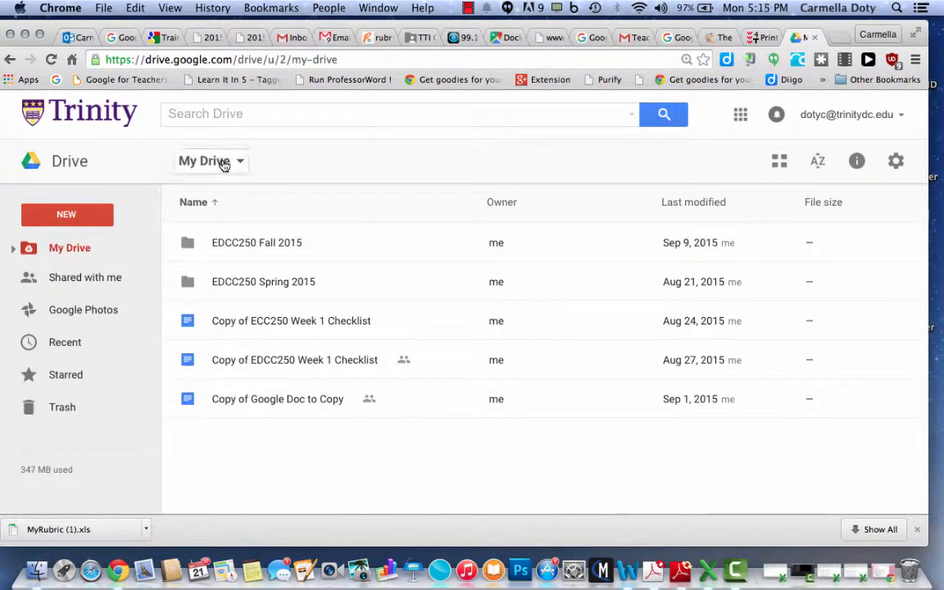
double_click(240, 243)
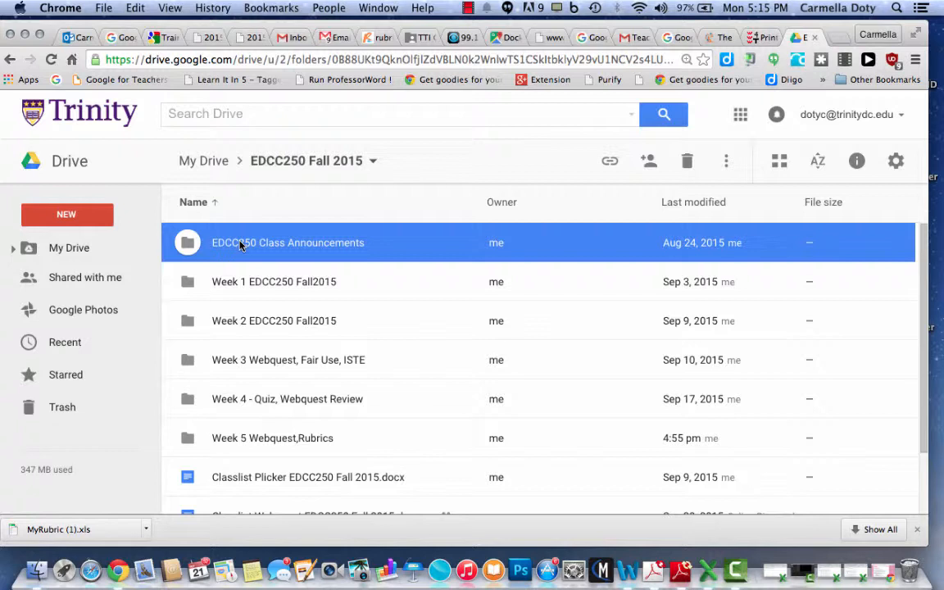
double_click(241, 440)
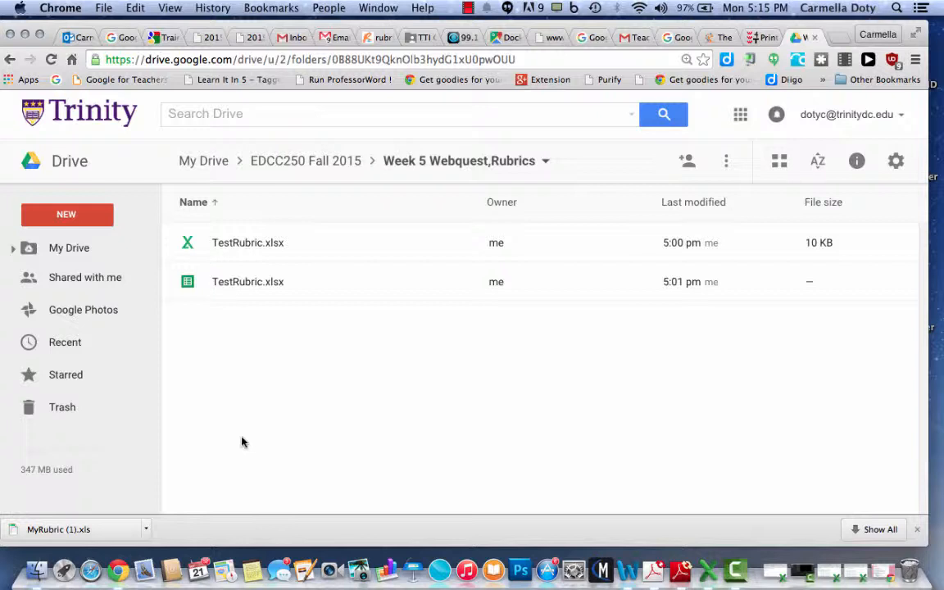
Step: Upload My Webquest Rubric.xlsx from the Desktop to the current Drive folder and locate the uploaded file
click(57, 216)
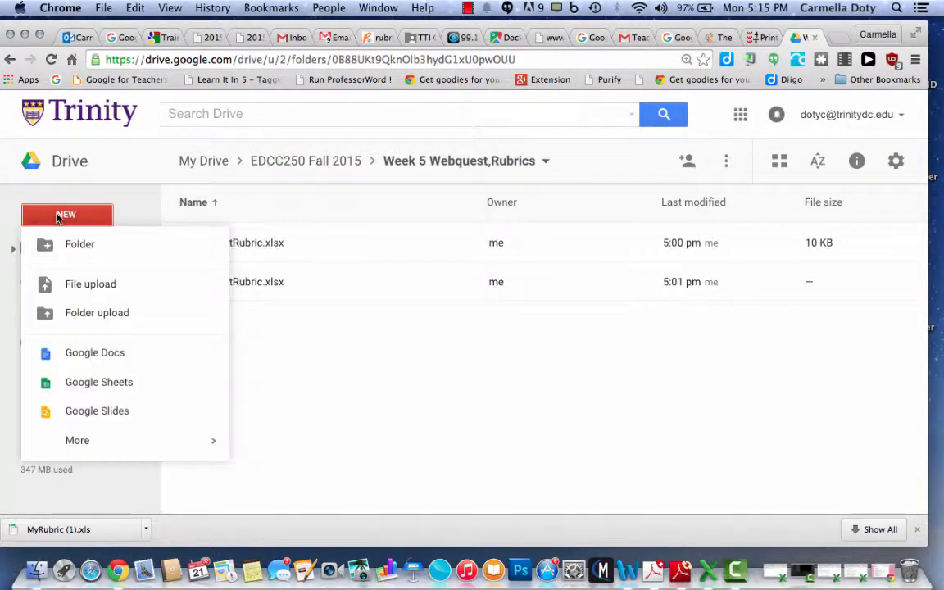
click(81, 285)
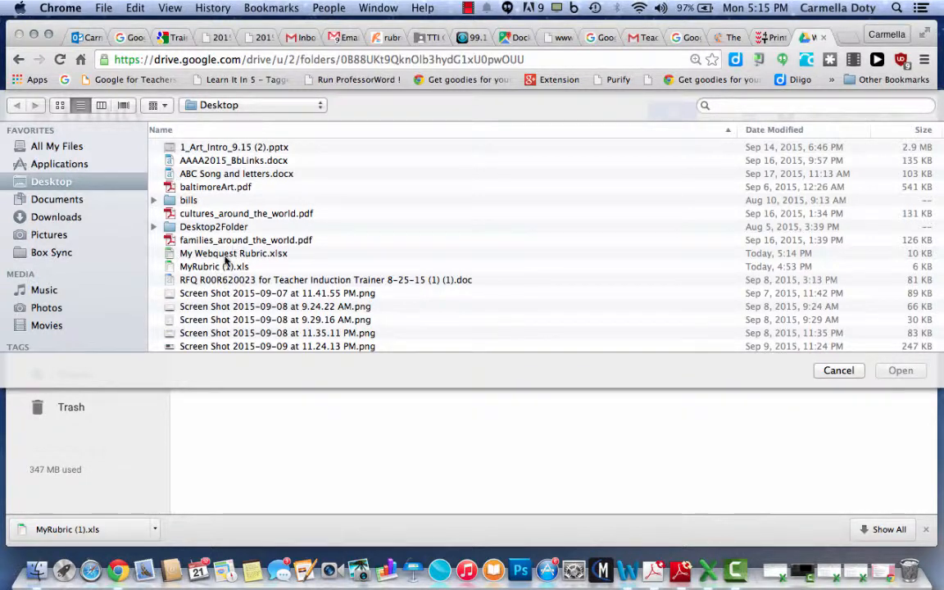
double_click(227, 254)
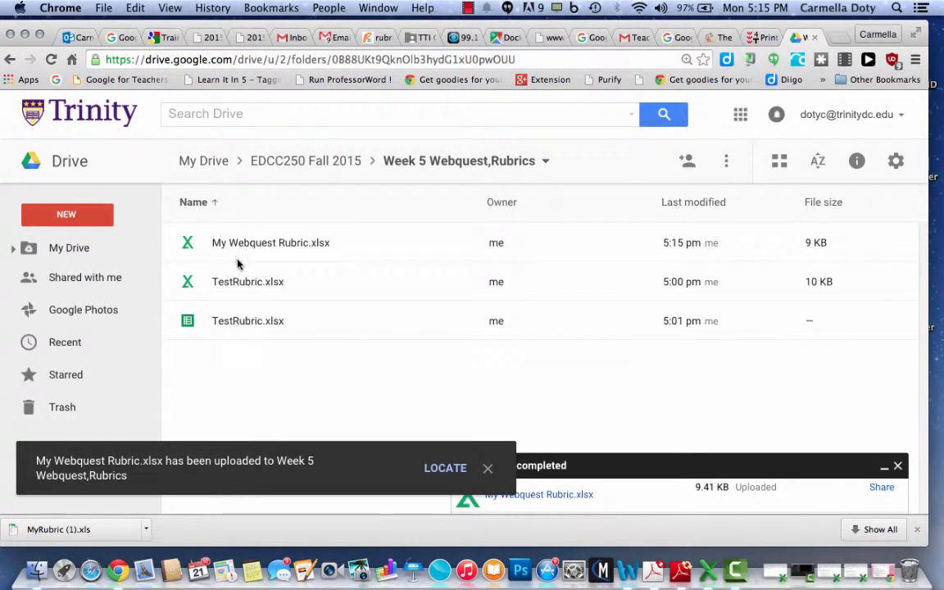
click(452, 473)
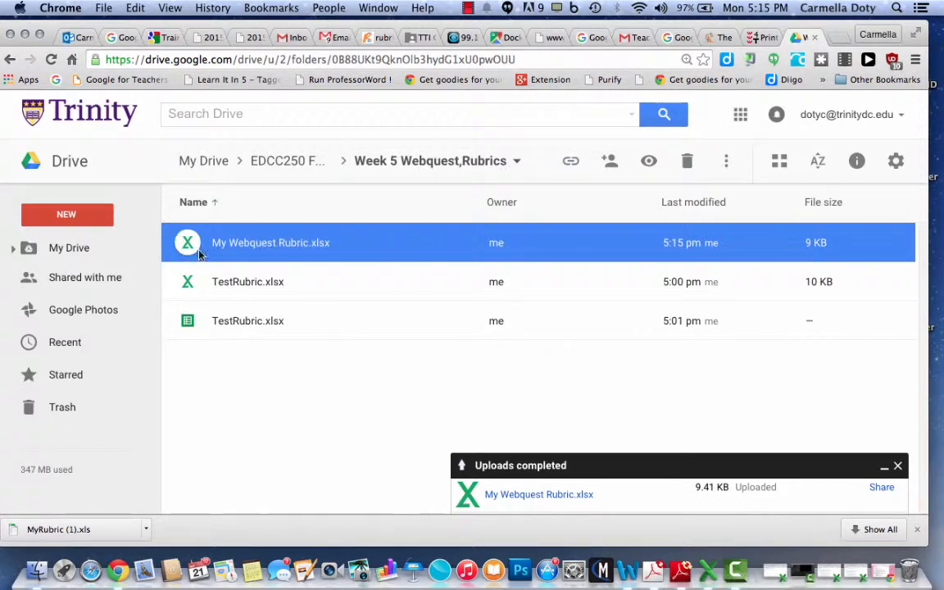
Step: Preview the uploaded My Webquest Rubric.xlsx and open it as a Google Sheets spreadsheet
double_click(259, 246)
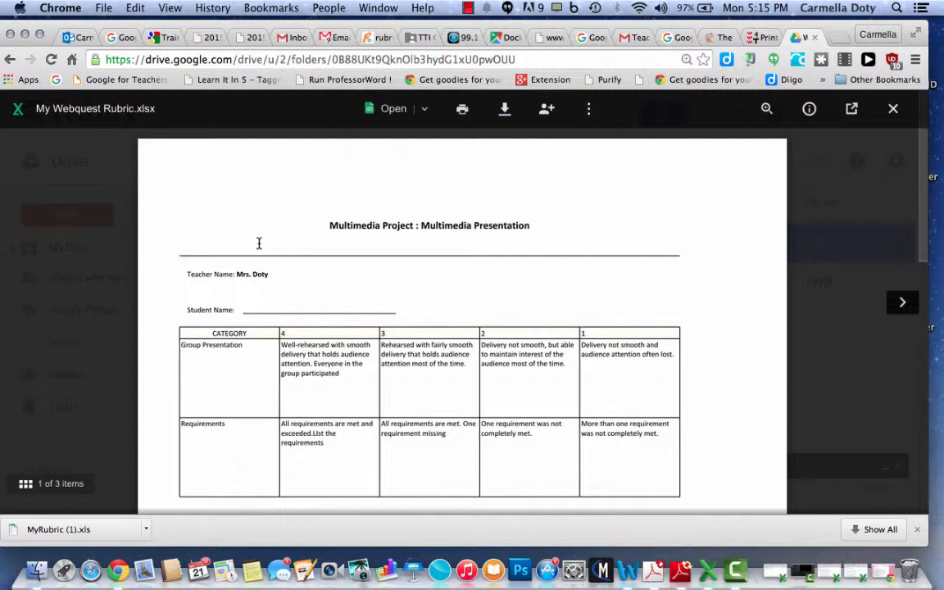
click(393, 111)
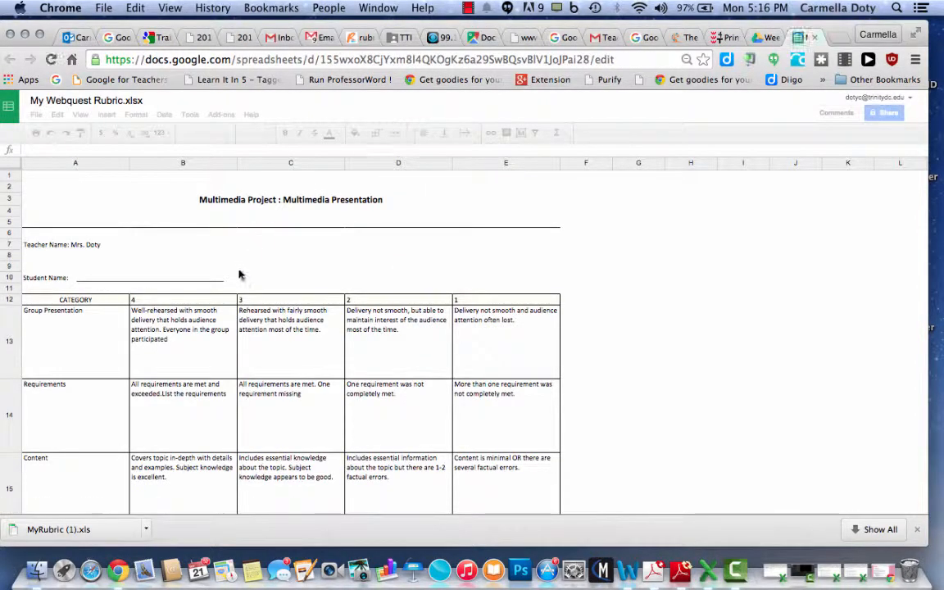
scroll(274, 377, down, 1)
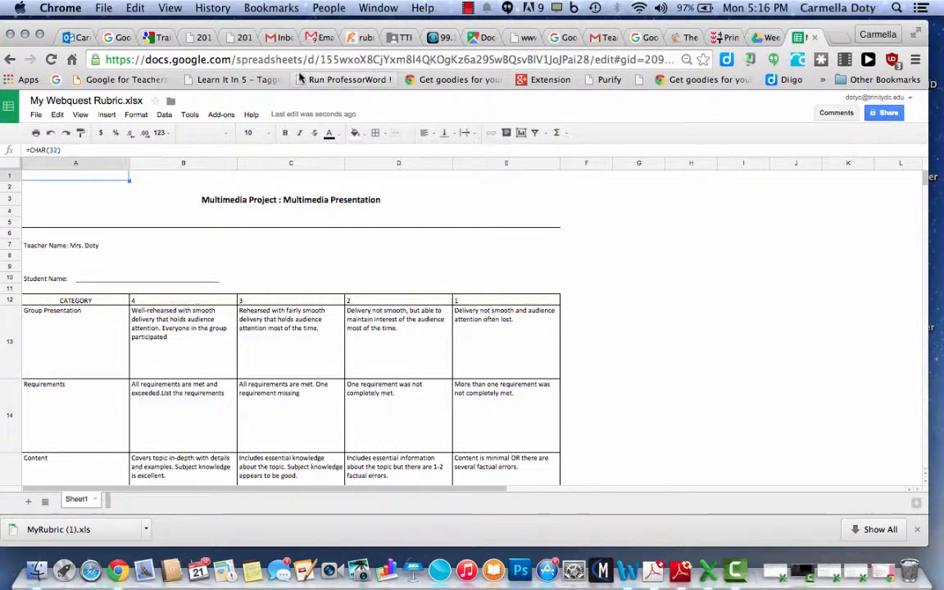
Step: Return to the Drive folder, close the file preview and compare the Excel and Google Sheets versions of My Webquest Rubric
click(766, 39)
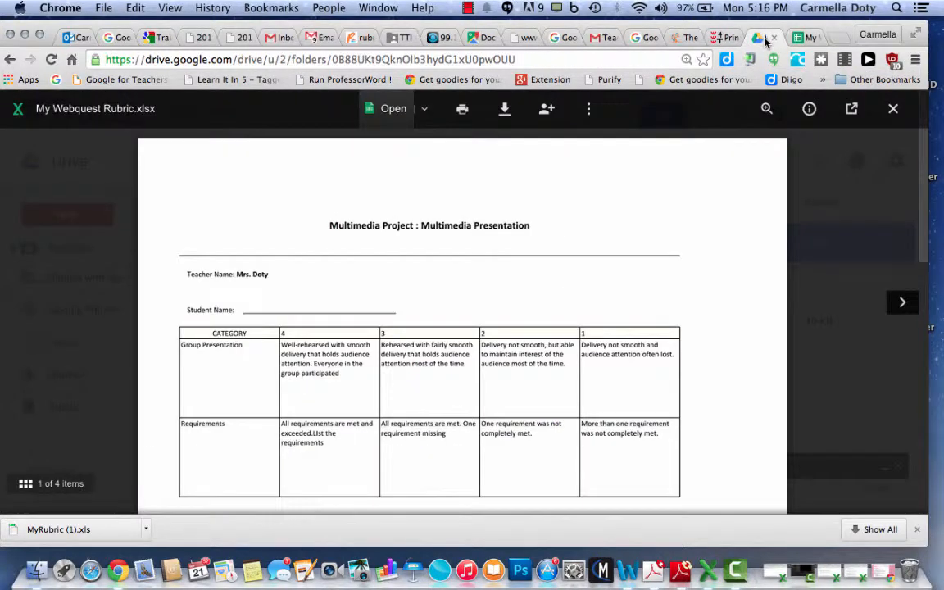
click(894, 109)
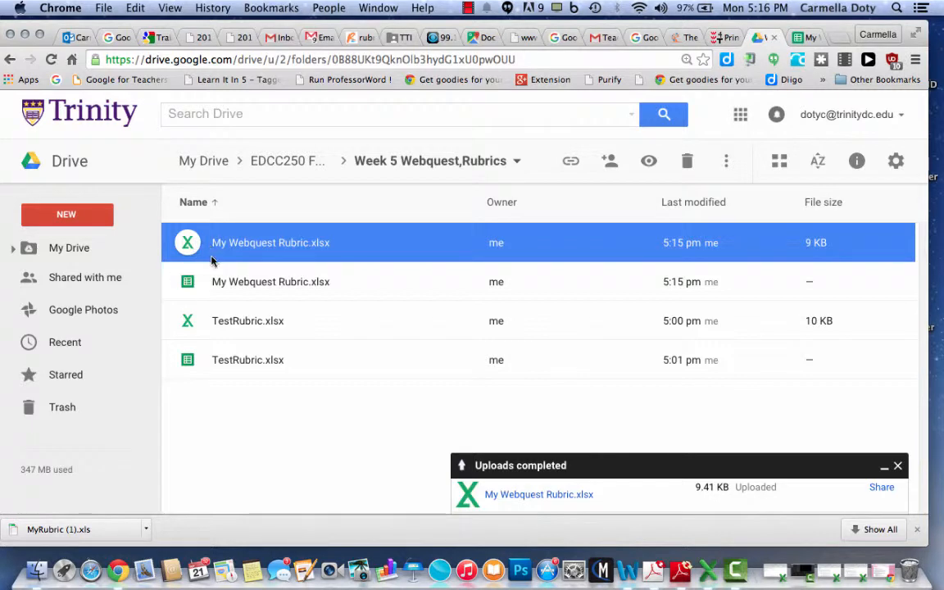
click(215, 281)
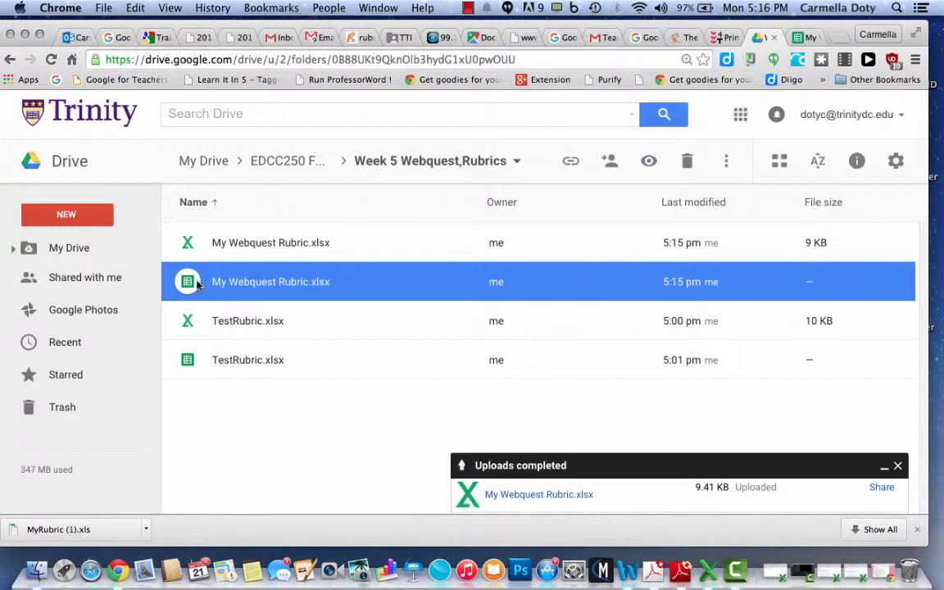
click(235, 244)
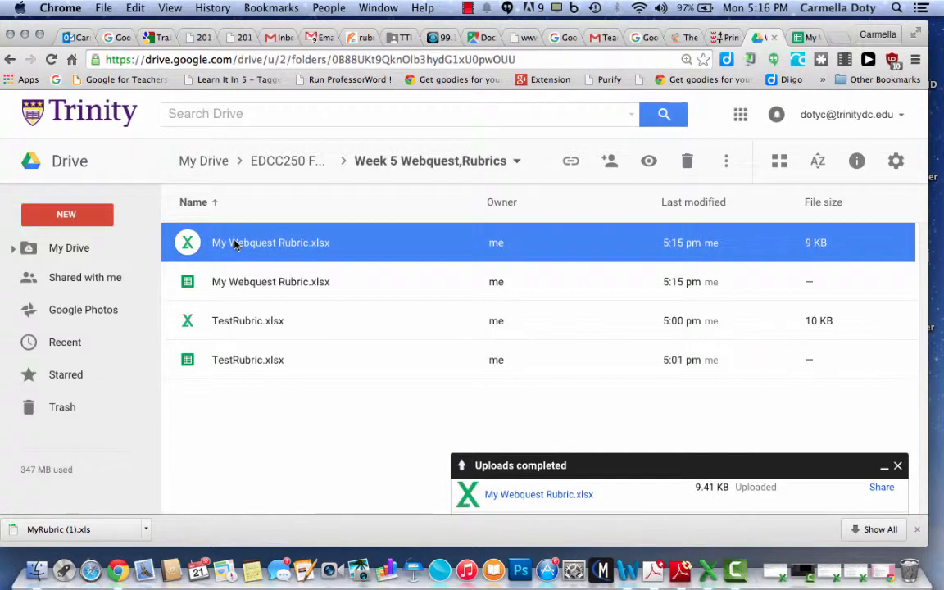
click(230, 284)
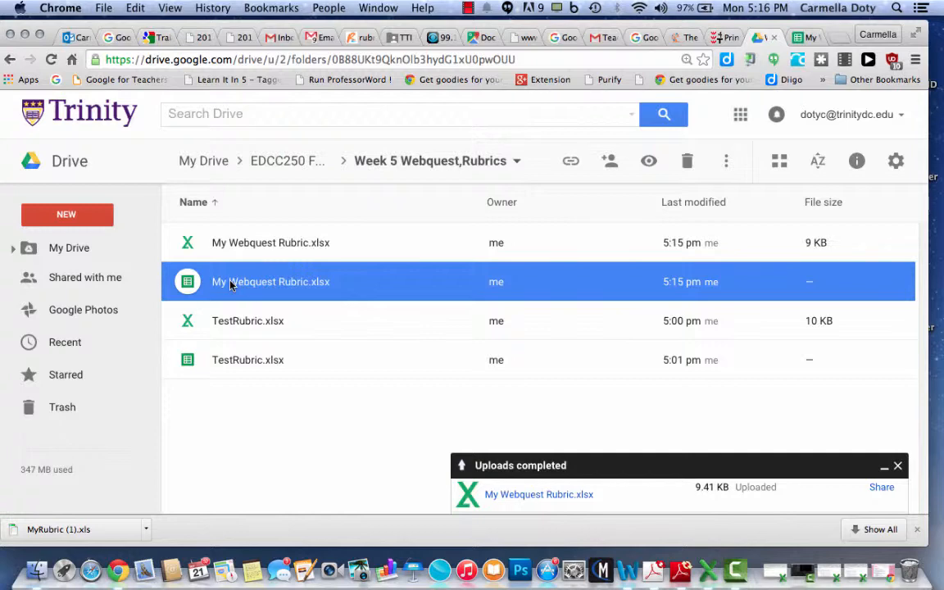
Step: Open the Google Sheets version of My Webquest Rubric and turn on link sharing for it as "On - Anyone with the link"
double_click(230, 284)
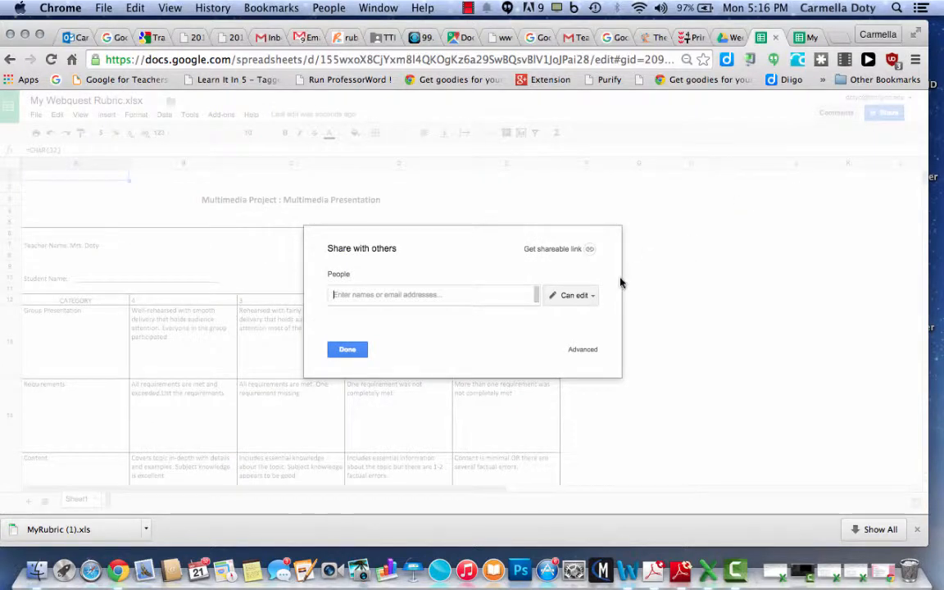
click(565, 249)
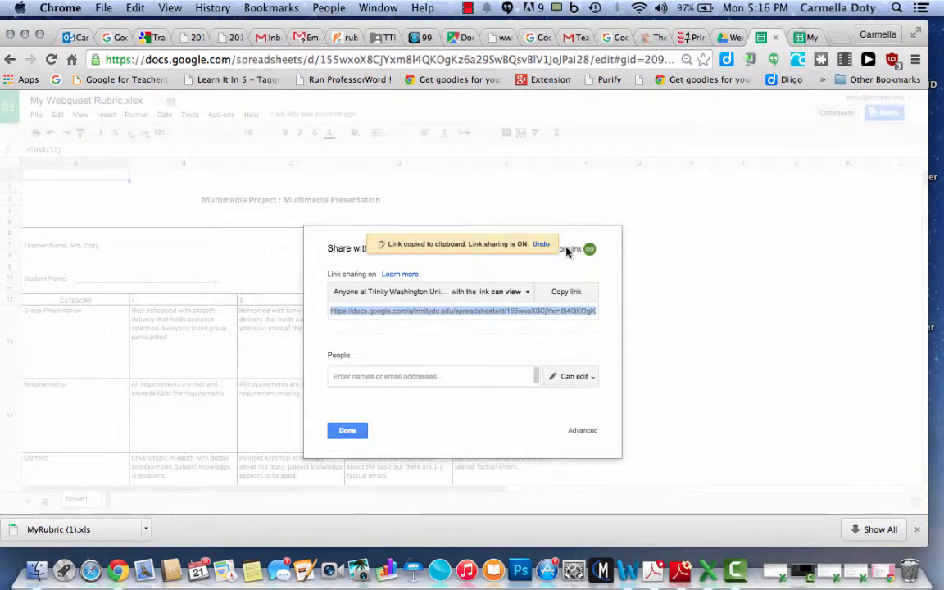
click(529, 294)
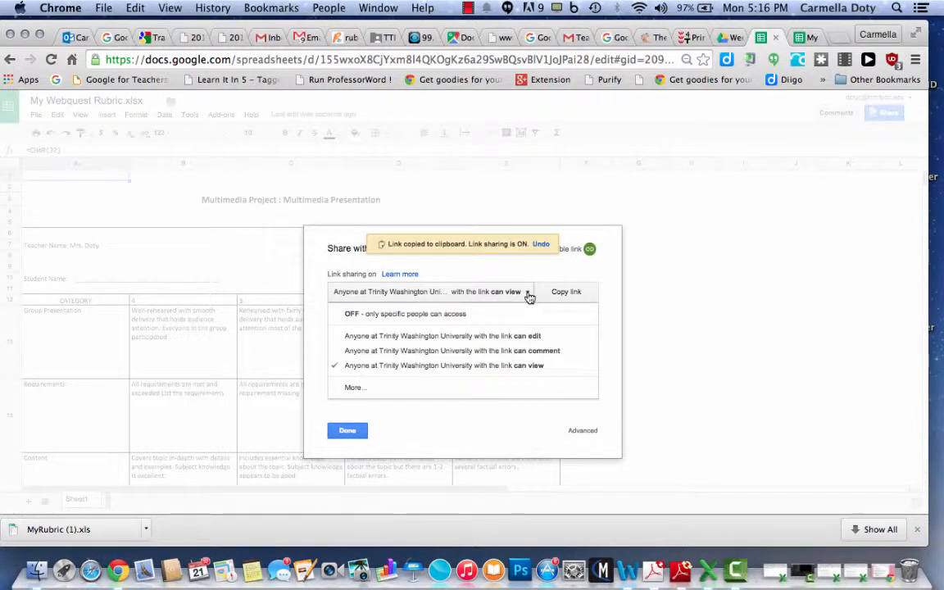
click(360, 388)
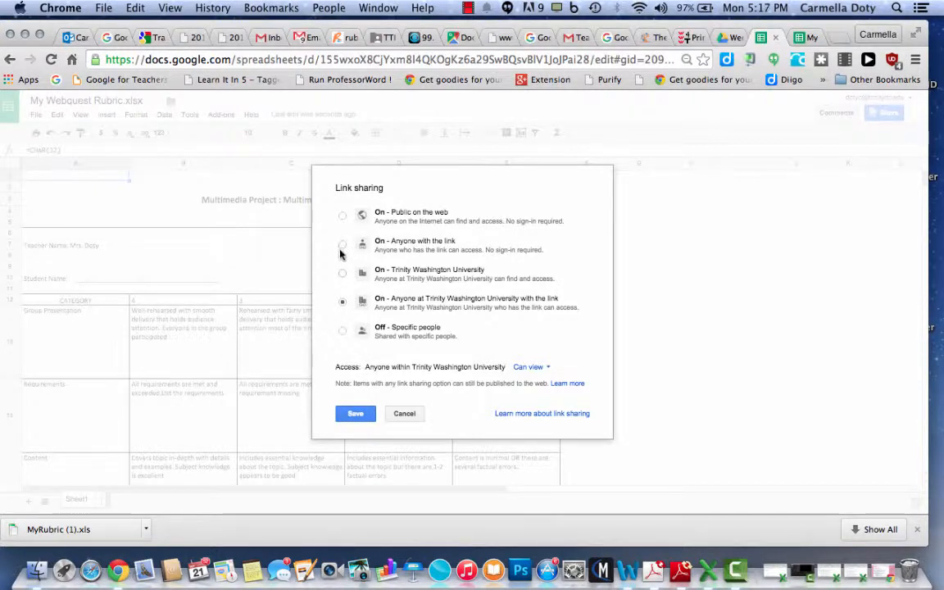
click(342, 246)
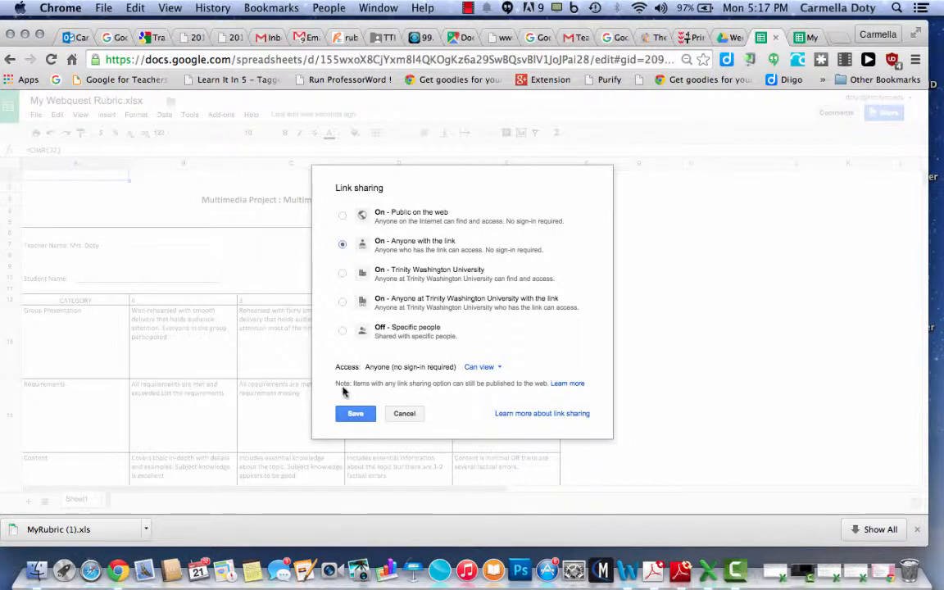
click(356, 414)
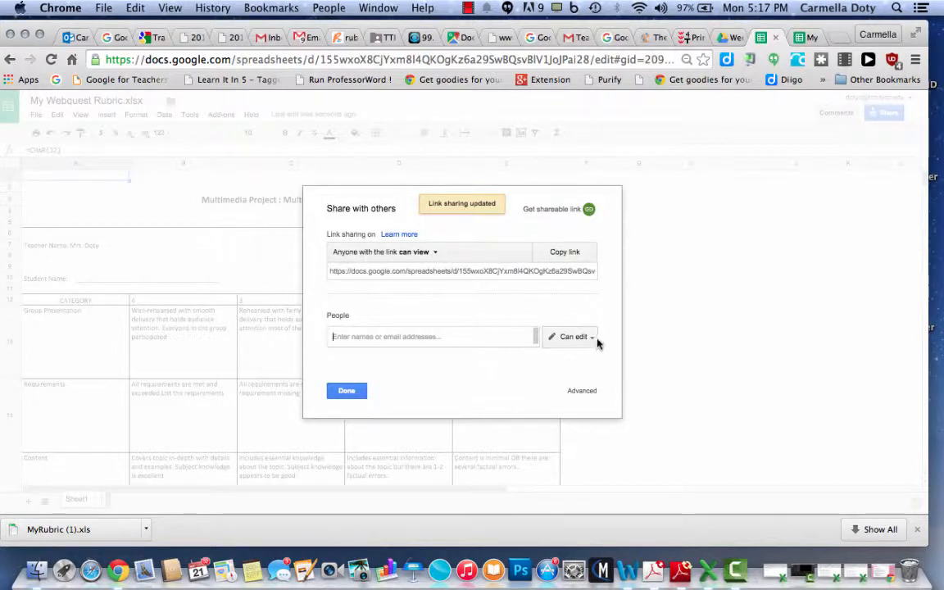
Step: Check the link access choices without changing them and copy the spreadsheet's shareable link
click(438, 252)
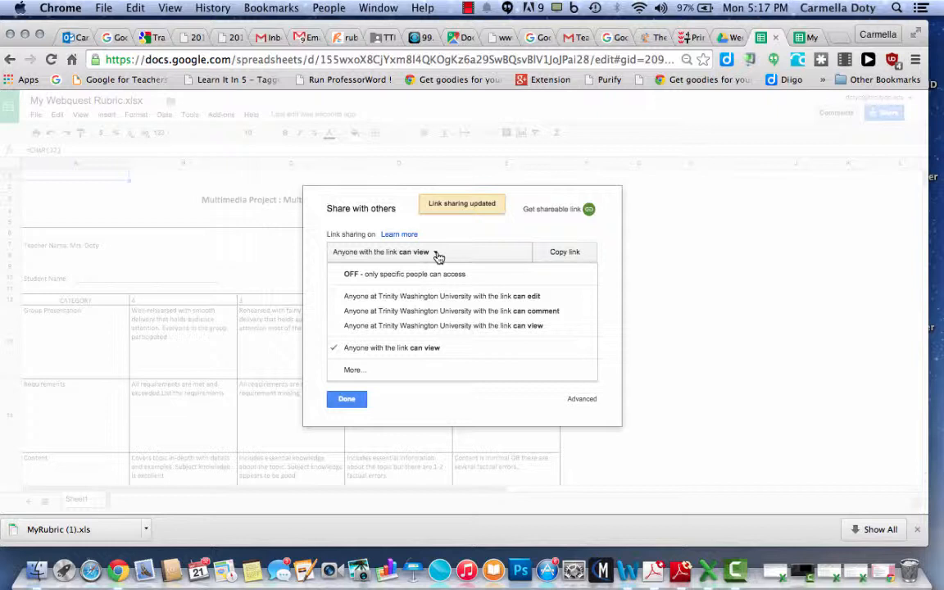
click(354, 405)
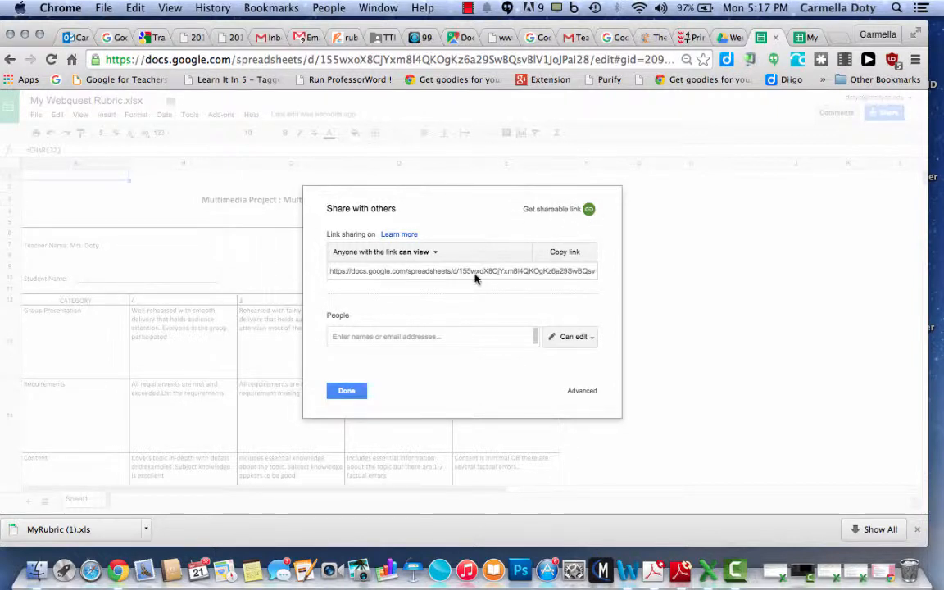
click(565, 253)
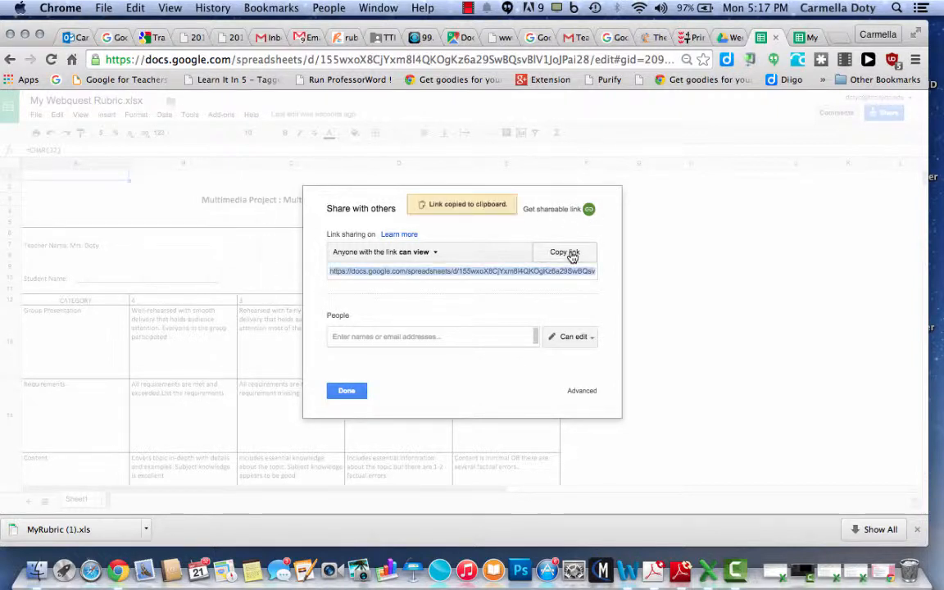